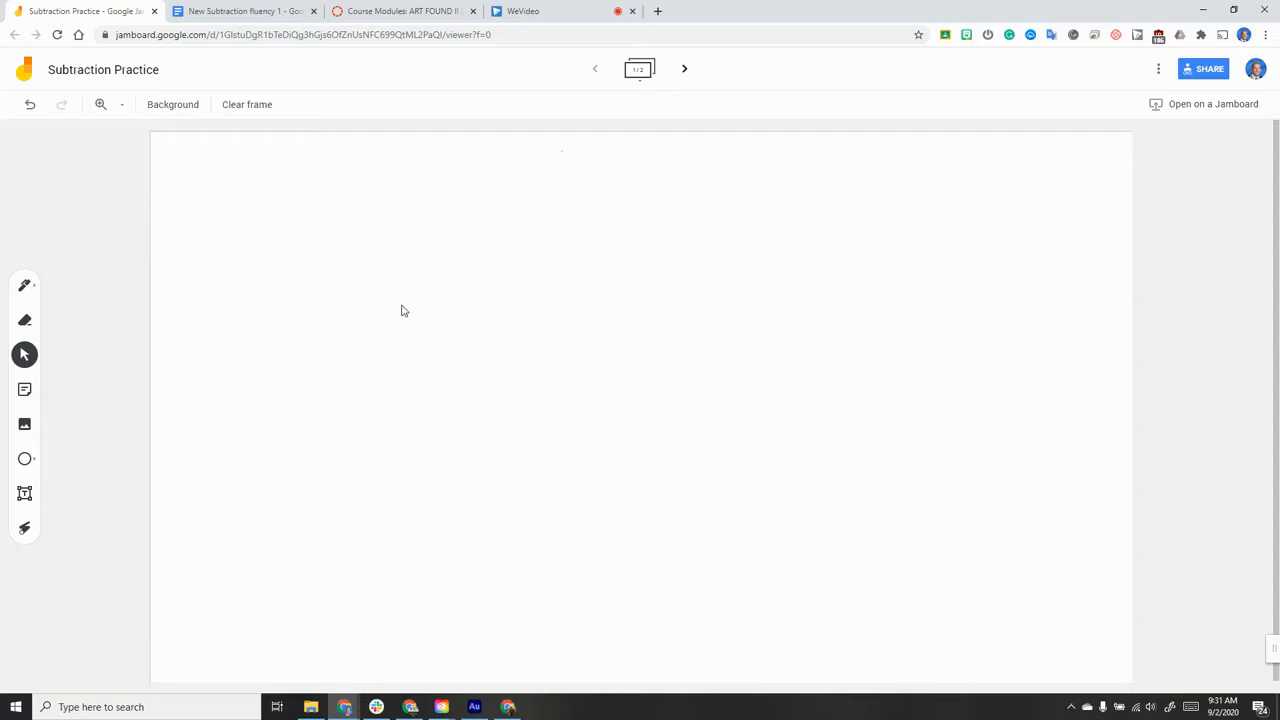
{"action": "left_click", "coordinate": [169, 108]}
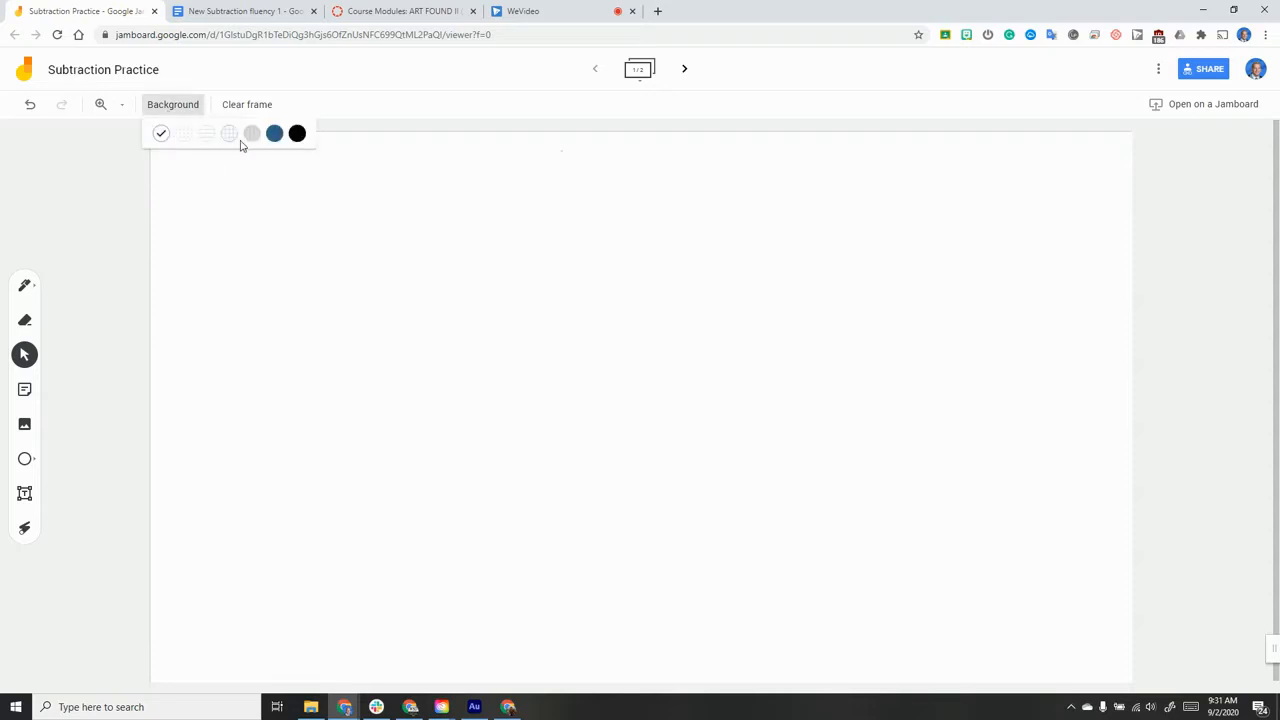
{"action": "left_click", "coordinate": [174, 108]}
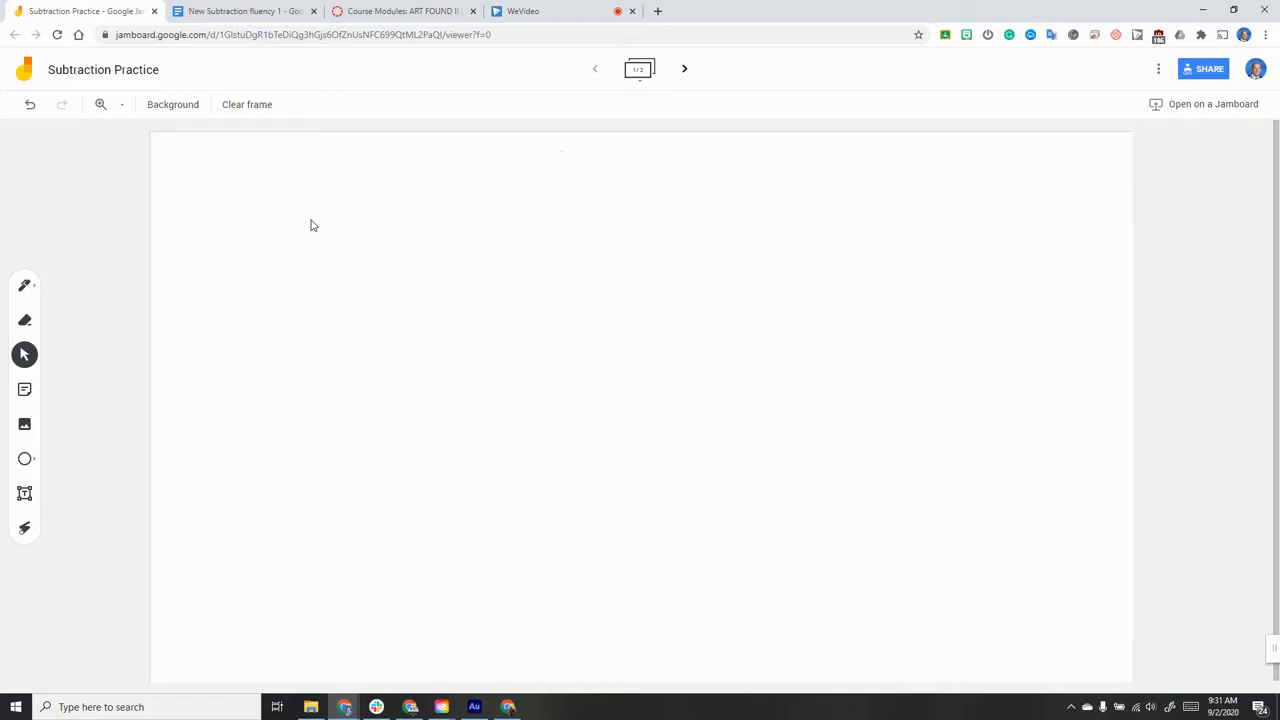
Step: Capture a screen snip of the whole subtraction problem table in the New Subtraction fluency 1 document
{"action": "left_click", "coordinate": [238, 14]}
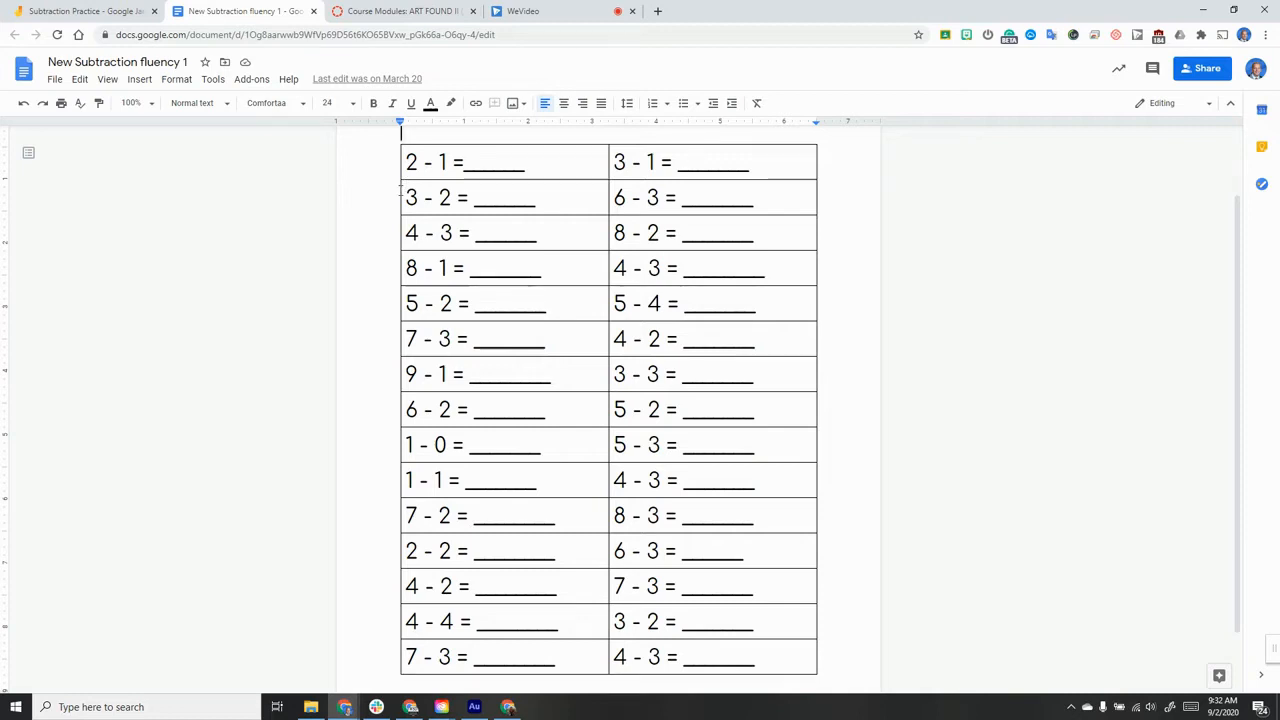
{"action": "key", "text": "super+shift+s"}
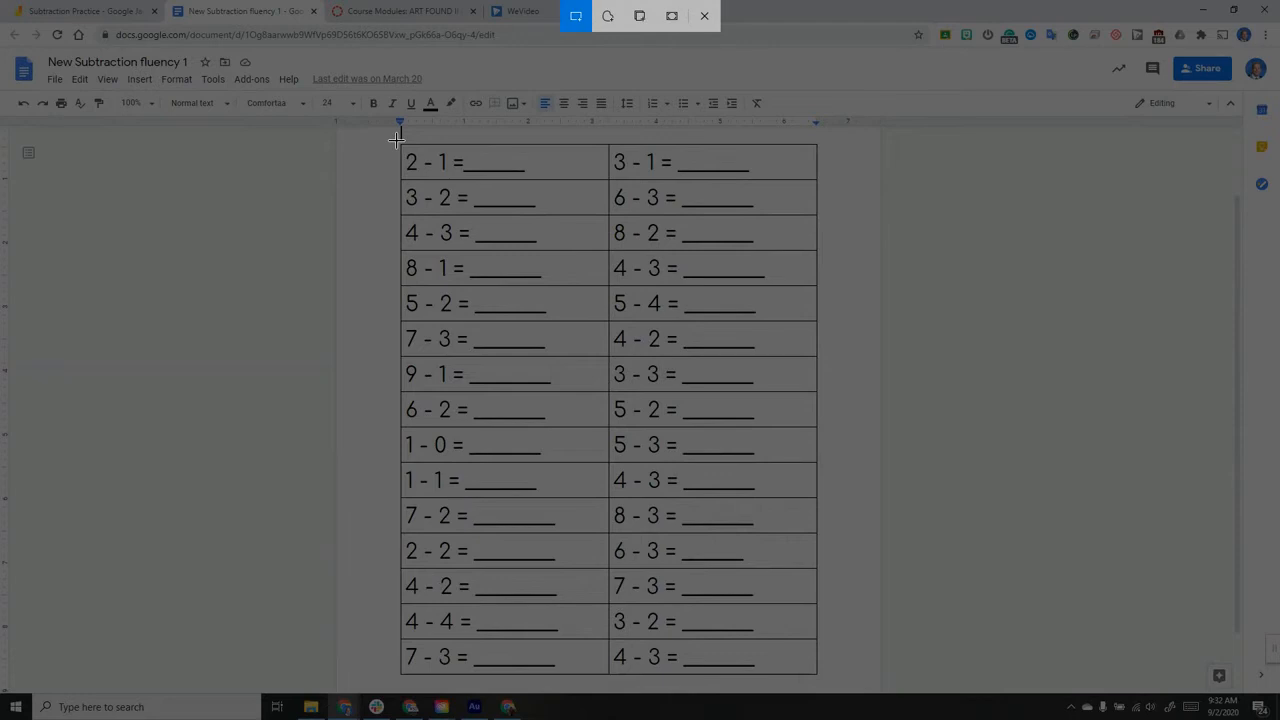
{"action": "left_click_drag", "start_coordinate": [397, 139], "coordinate": [821, 677]}
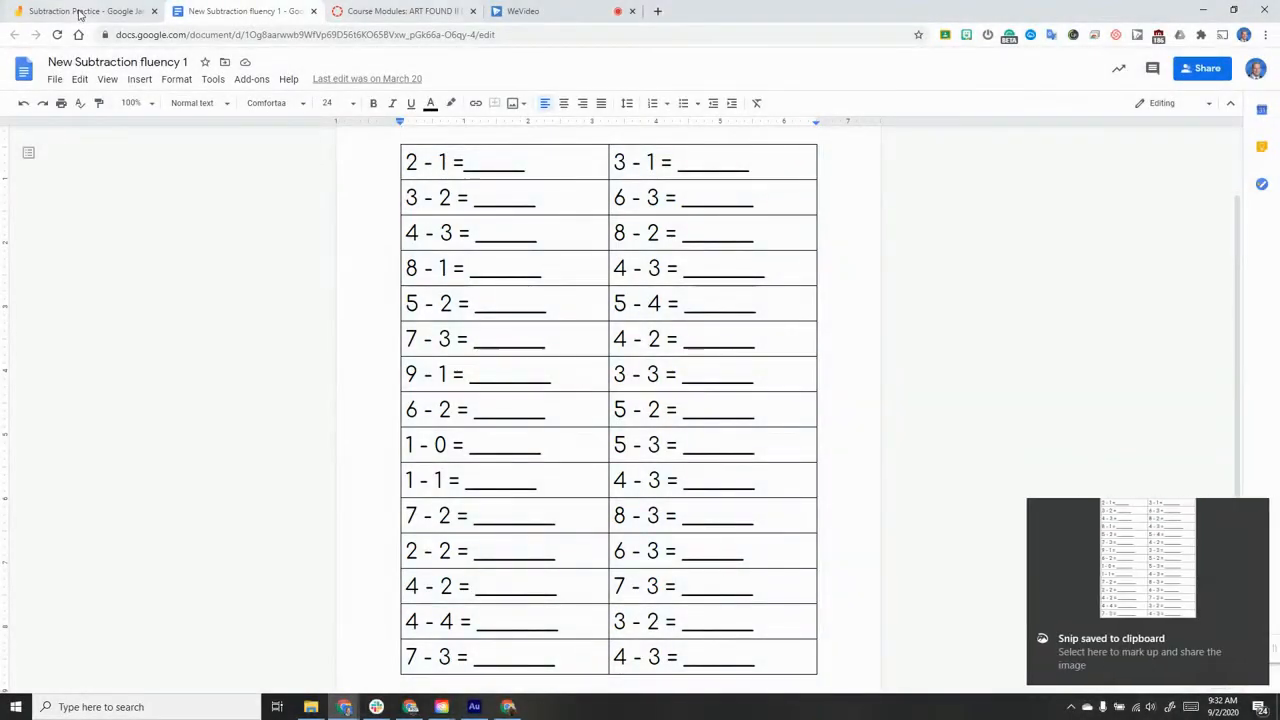
Step: Paste the snip into the Subtraction Practice Jamboard, move it to the frame's upper-left area and enlarge it to nearly the full frame height
{"action": "left_click", "coordinate": [79, 14]}
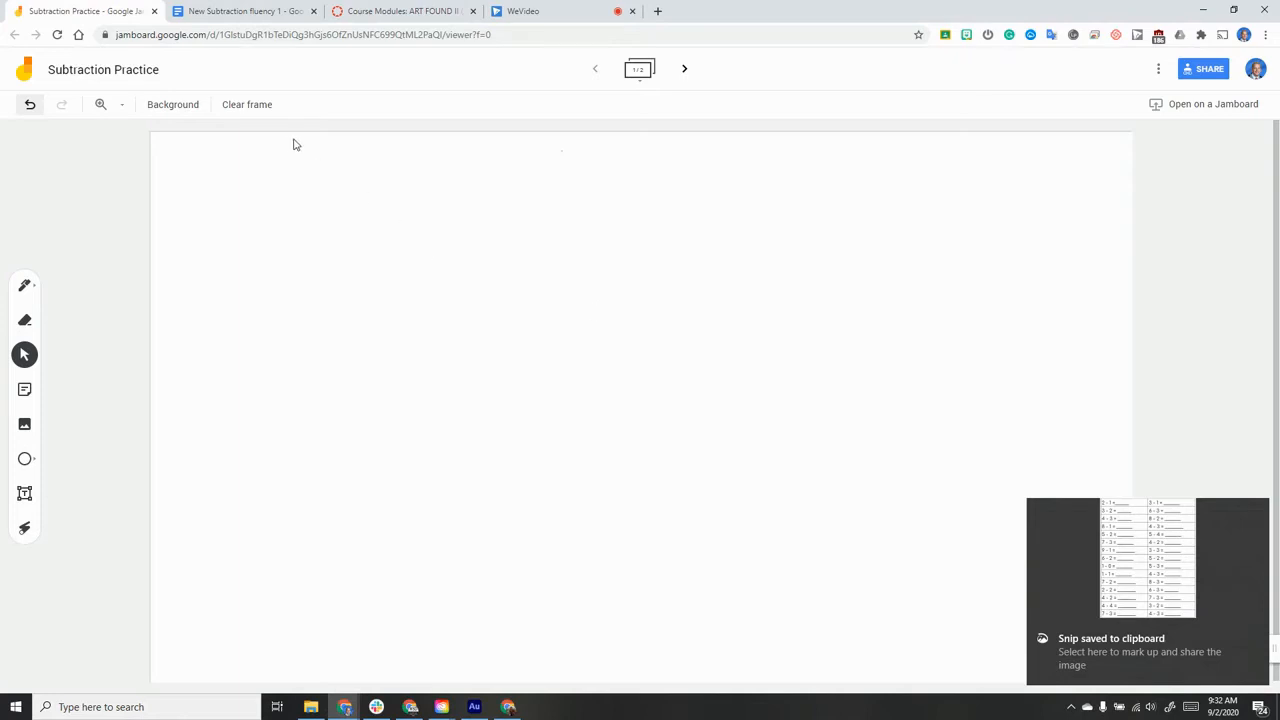
{"action": "key", "text": "ctrl+v"}
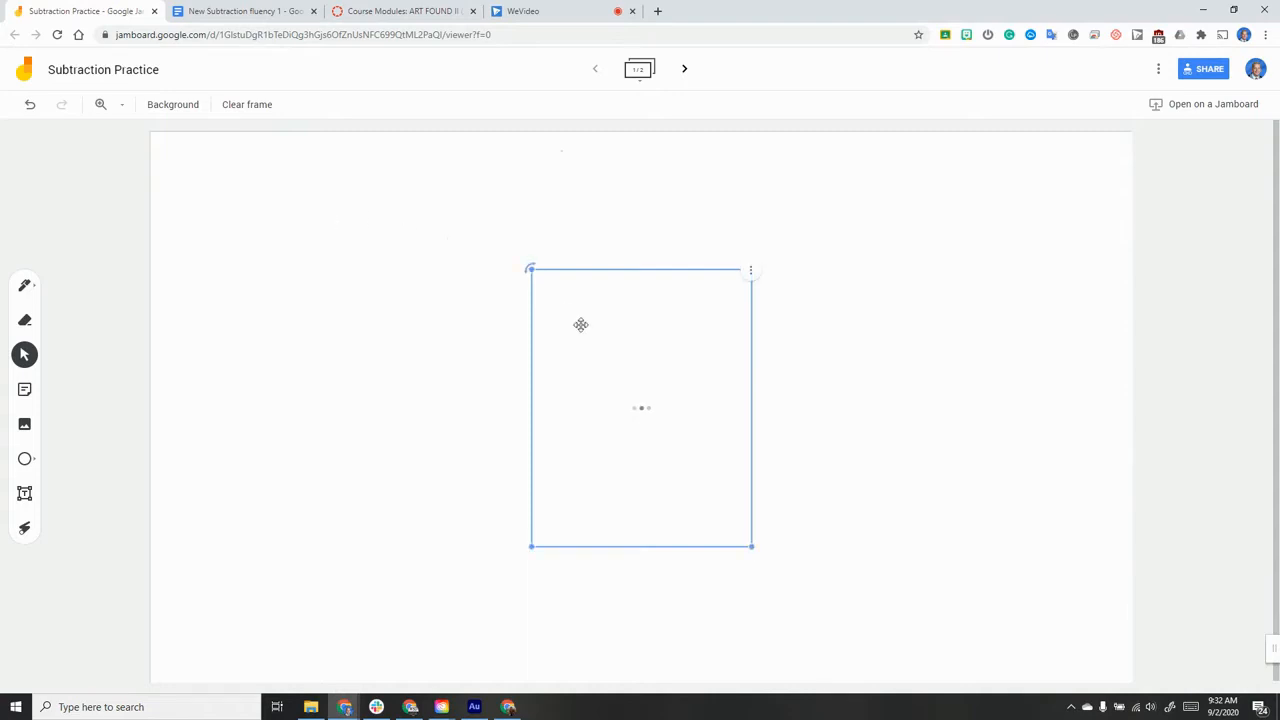
{"action": "left_click_drag", "start_coordinate": [580, 323], "coordinate": [263, 186]}
{"action": "left_click_drag", "start_coordinate": [431, 421], "coordinate": [629, 676]}
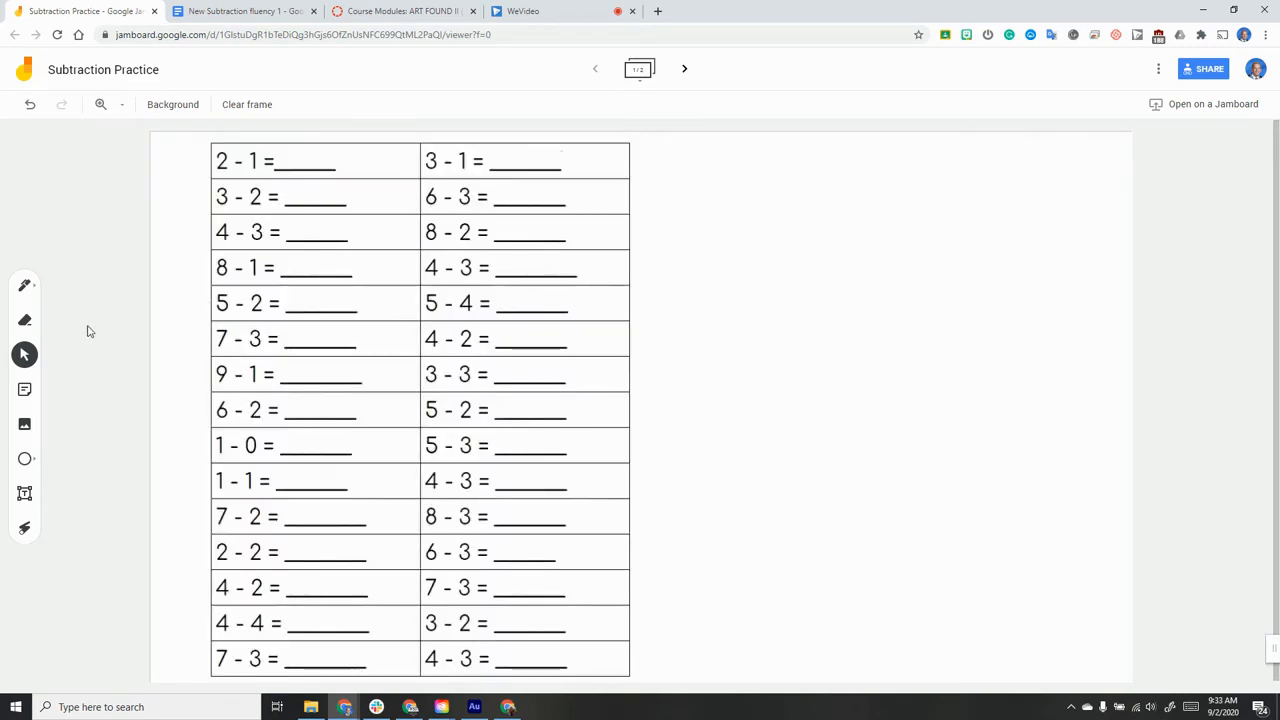
Step: Handwrite the answers 1, 1, 1 and 7 in red pen on the first four blanks of the worksheet's left column
{"action": "left_click", "coordinate": [25, 285]}
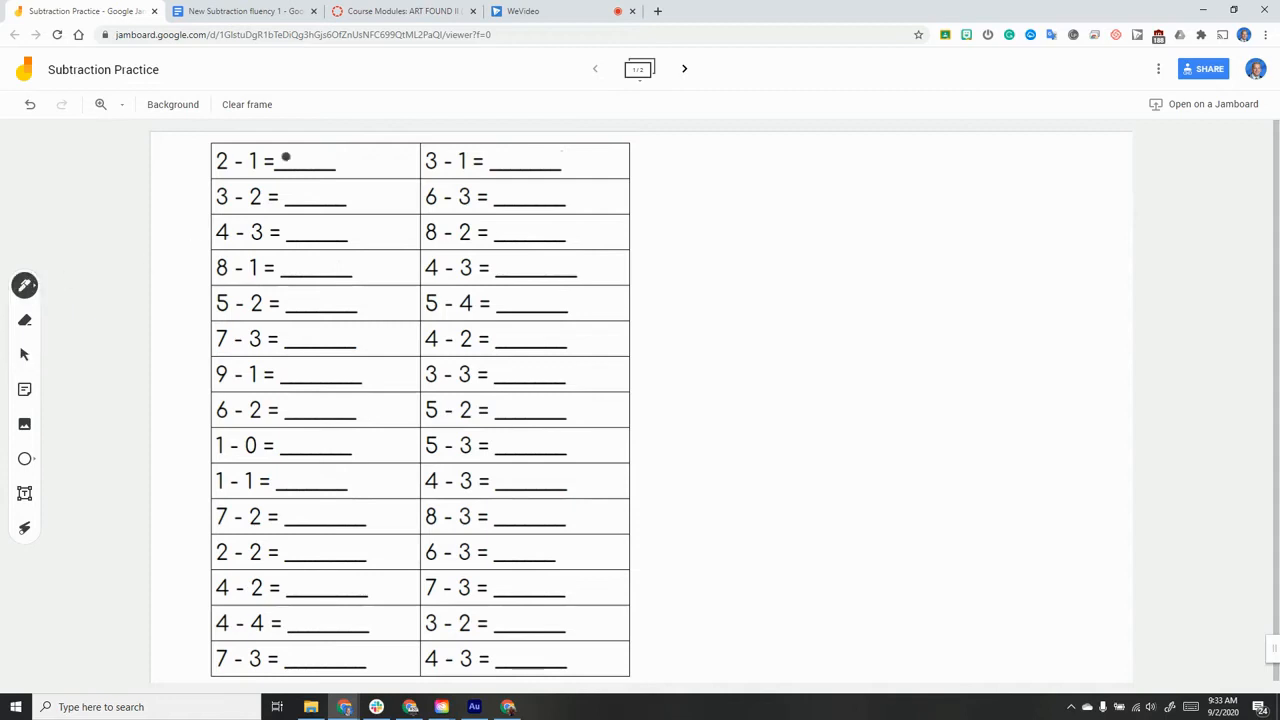
{"action": "left_click", "coordinate": [28, 287]}
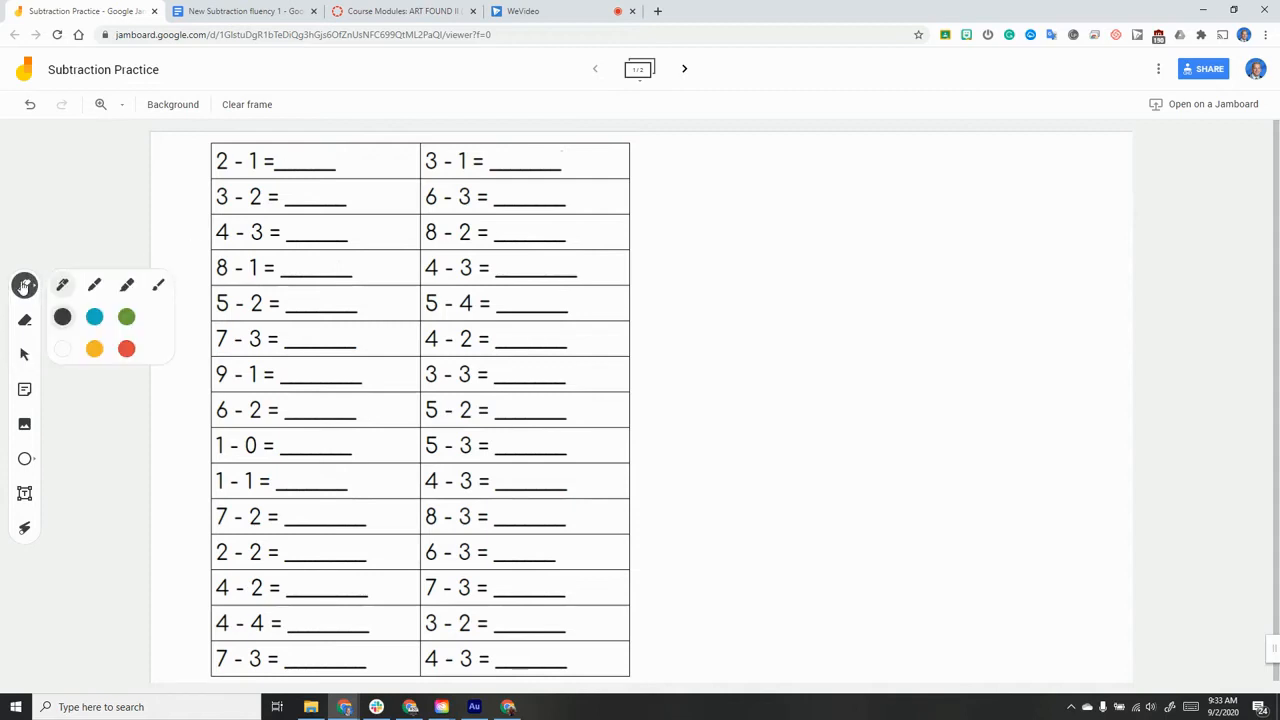
{"action": "left_click", "coordinate": [126, 349]}
{"action": "left_click", "coordinate": [126, 317]}
{"action": "left_click", "coordinate": [126, 352]}
{"action": "left_click_drag", "start_coordinate": [307, 148], "coordinate": [308, 200]}
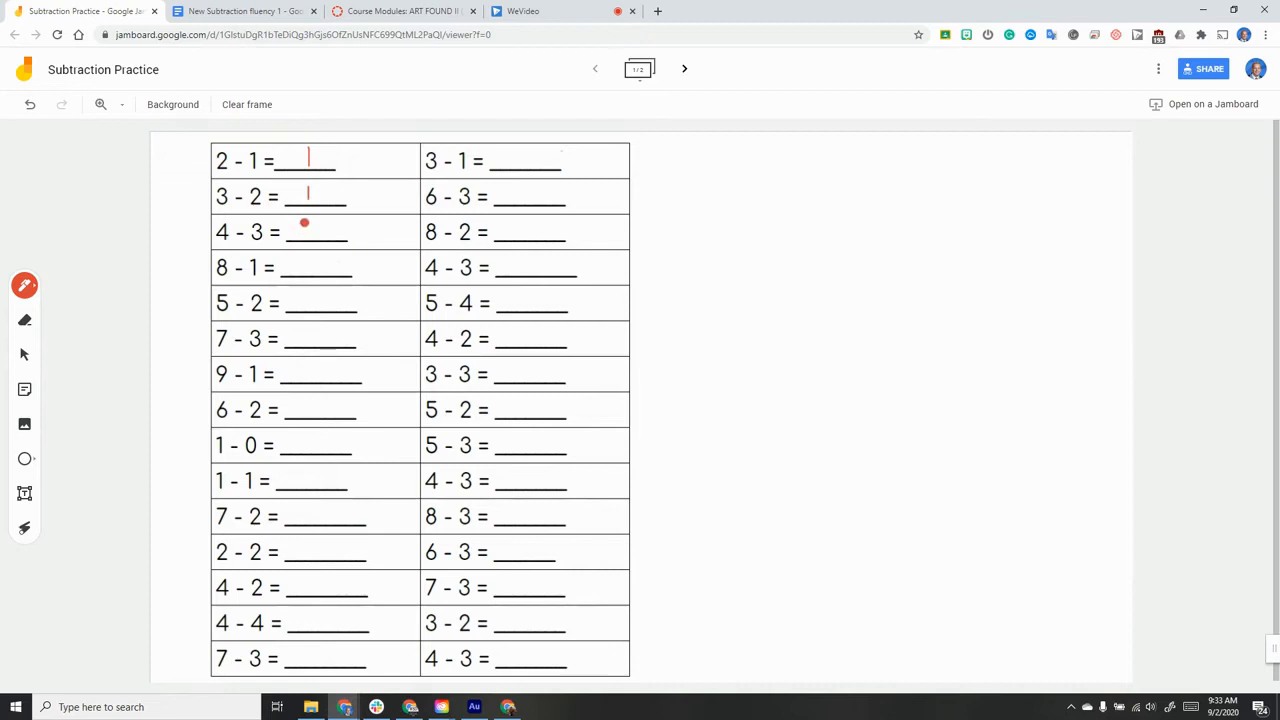
{"action": "mouse_move", "coordinate": [307, 257]}
{"action": "left_mouse_down"}
{"action": "mouse_move", "coordinate": [331, 263]}
{"action": "mouse_move", "coordinate": [323, 277]}
{"action": "left_mouse_up"}
Step: Add text boxes on the 5 - 2 and 7 - 3 blanks containing the answers 3 and 4
{"action": "left_click", "coordinate": [26, 493]}
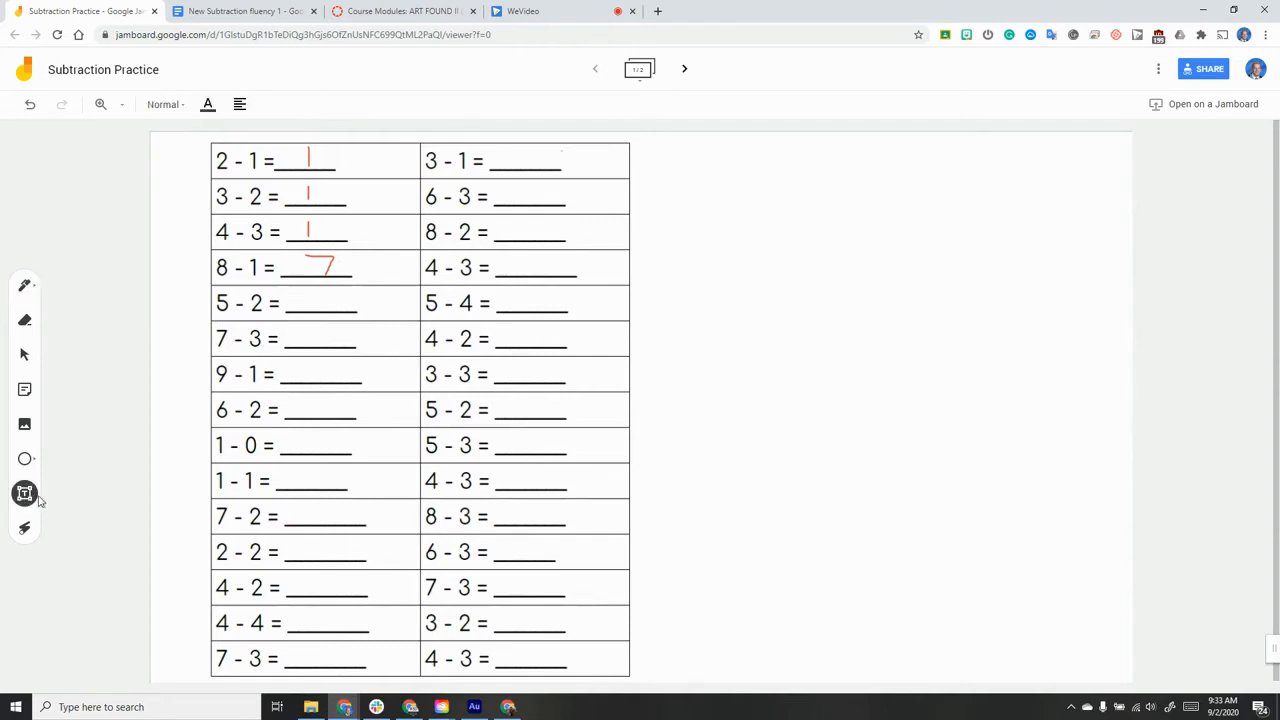
{"action": "left_click_drag", "start_coordinate": [296, 287], "coordinate": [420, 320]}
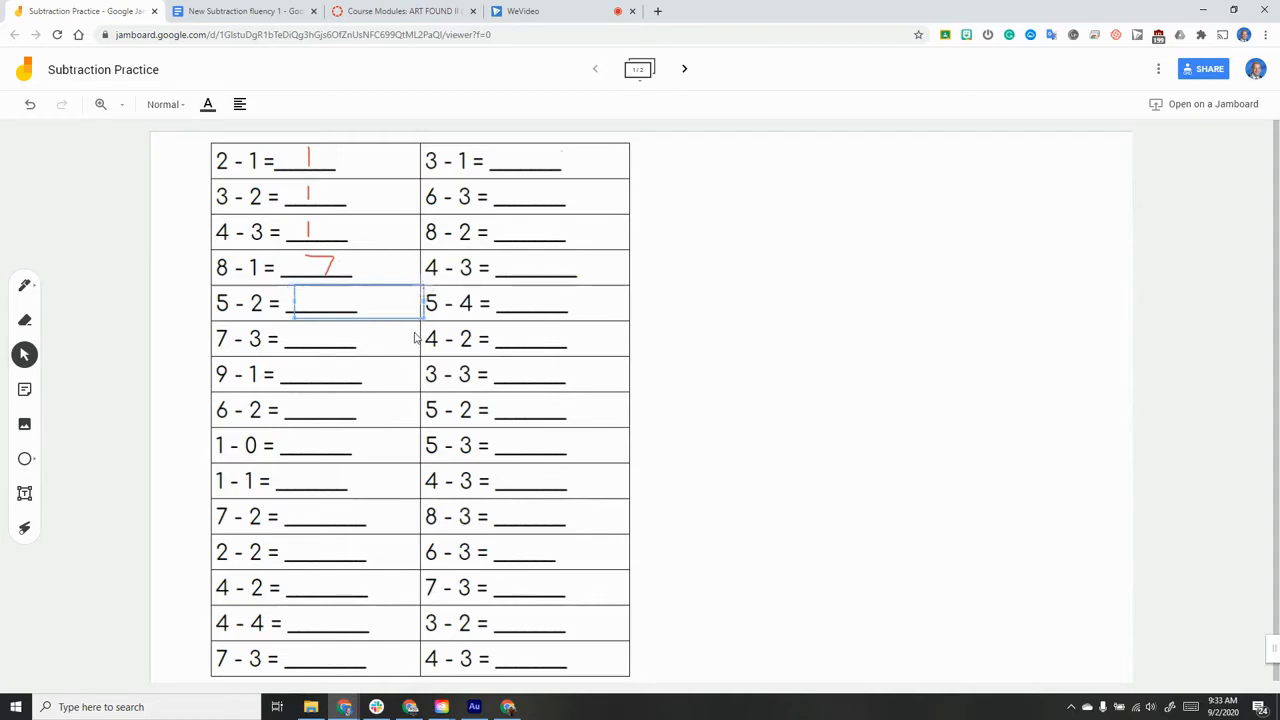
{"action": "type", "text": "3"}
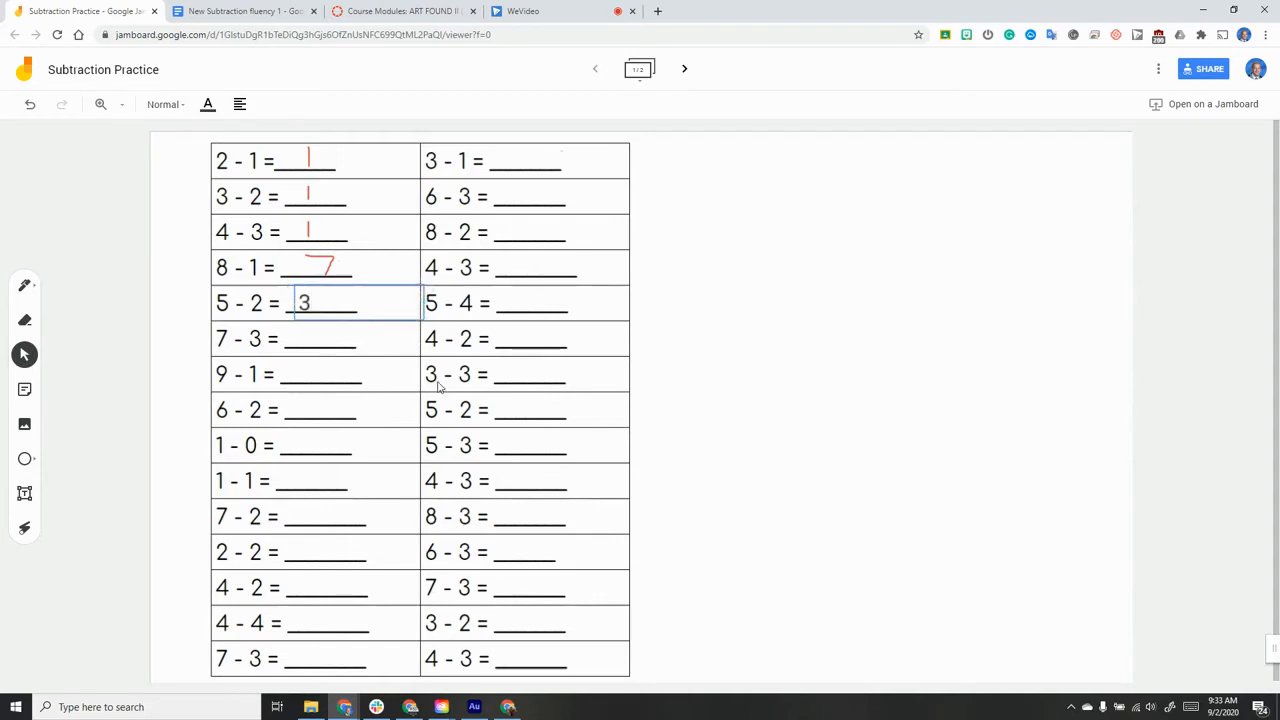
{"action": "left_click", "coordinate": [24, 492]}
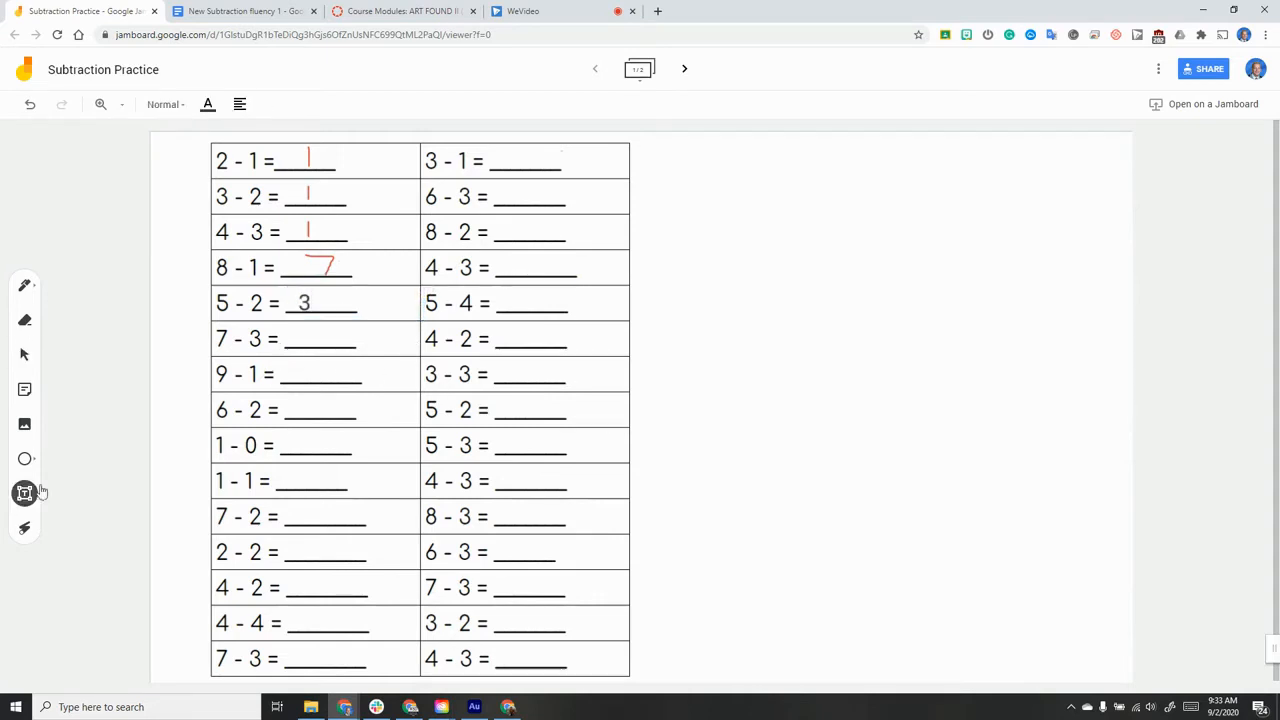
{"action": "left_click_drag", "start_coordinate": [284, 322], "coordinate": [410, 355]}
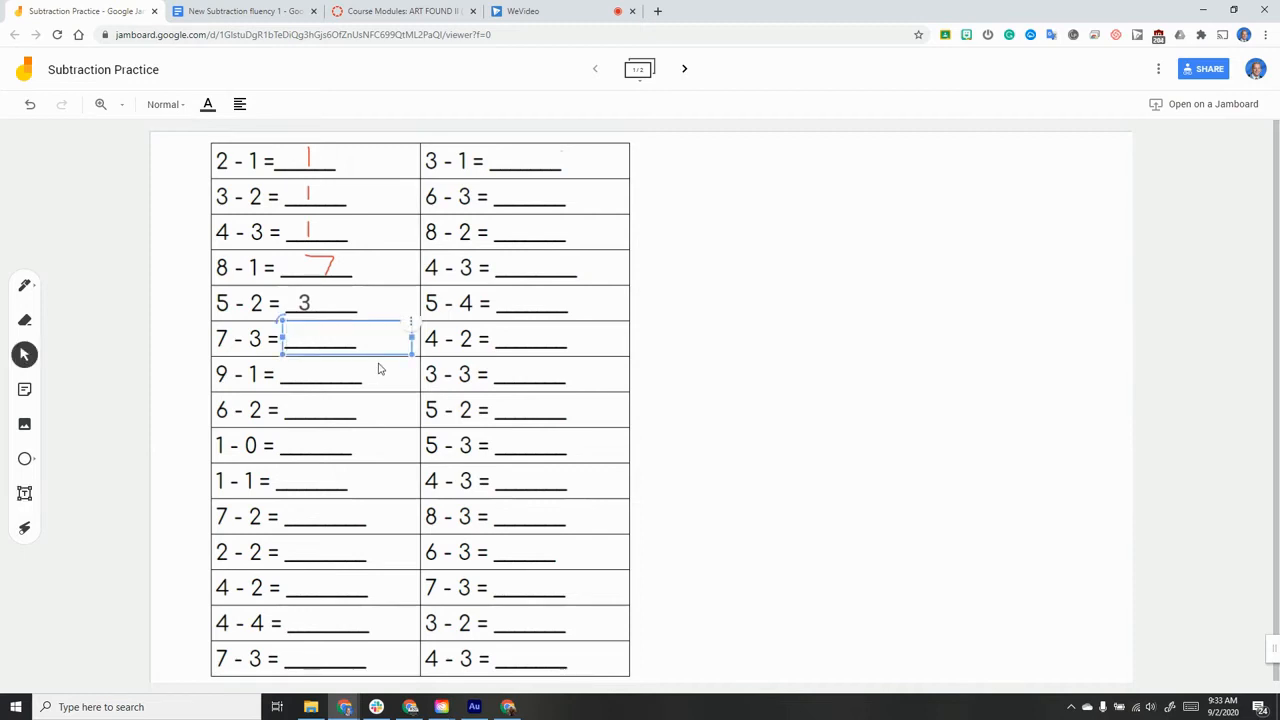
{"action": "type", "text": "4"}
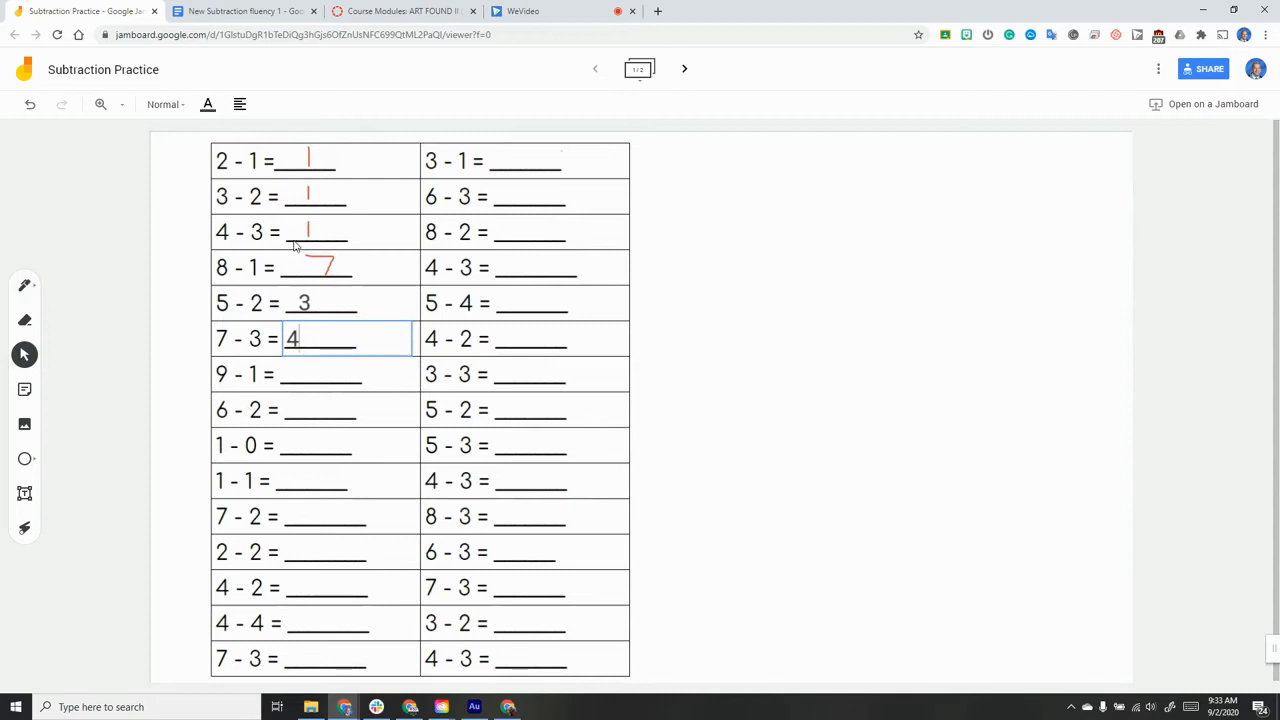
{"action": "left_click", "coordinate": [310, 338]}
Step: Erase the four handwritten red answers and delete the two typed answers from the worksheet
{"action": "left_click", "coordinate": [25, 322]}
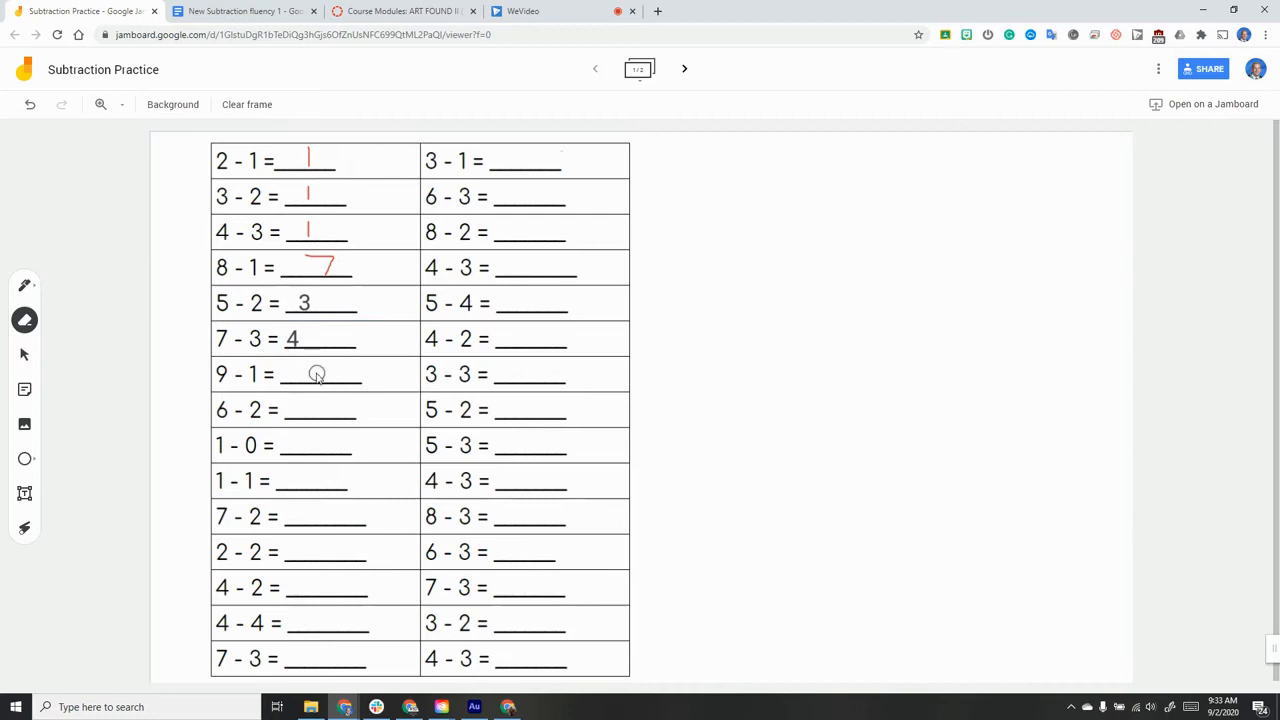
{"action": "mouse_move", "coordinate": [334, 270]}
{"action": "left_mouse_down"}
{"action": "mouse_move", "coordinate": [317, 262]}
{"action": "mouse_move", "coordinate": [309, 131]}
{"action": "left_mouse_up"}
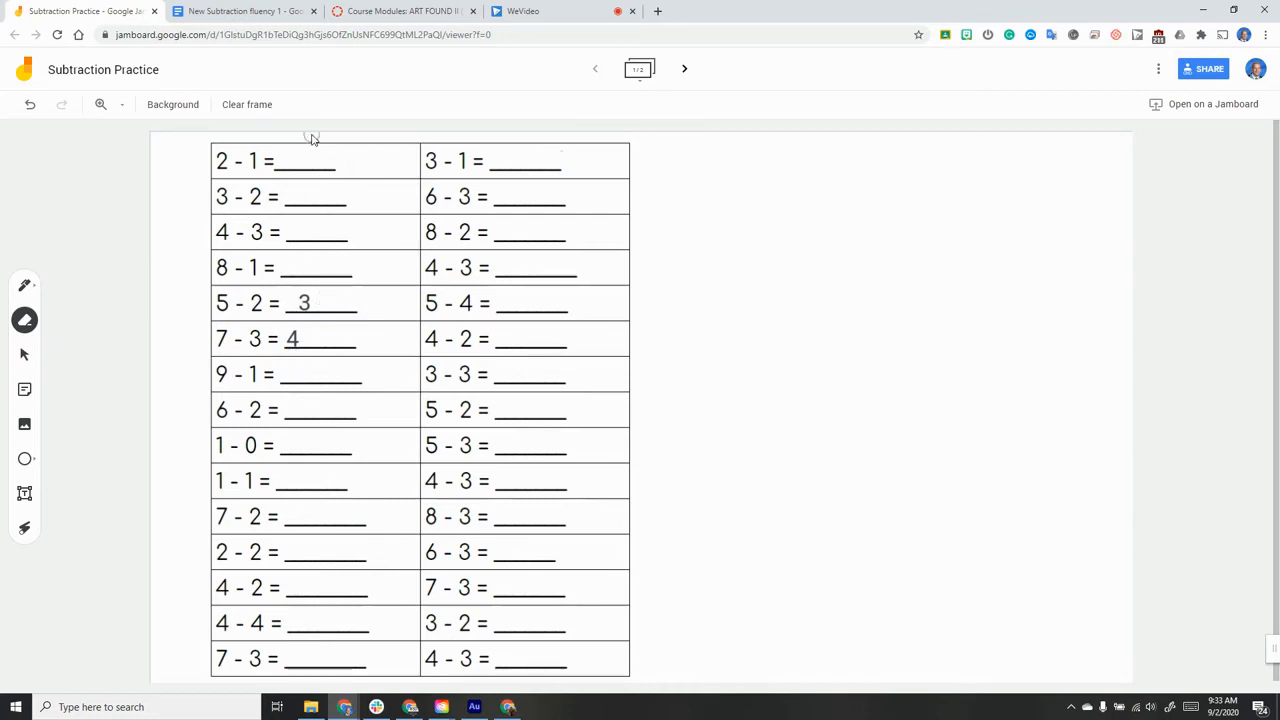
{"action": "left_click", "coordinate": [26, 358]}
{"action": "left_click", "coordinate": [290, 341]}
{"action": "key", "text": "Delete"}
{"action": "left_click", "coordinate": [305, 304]}
{"action": "key", "text": "Delete"}
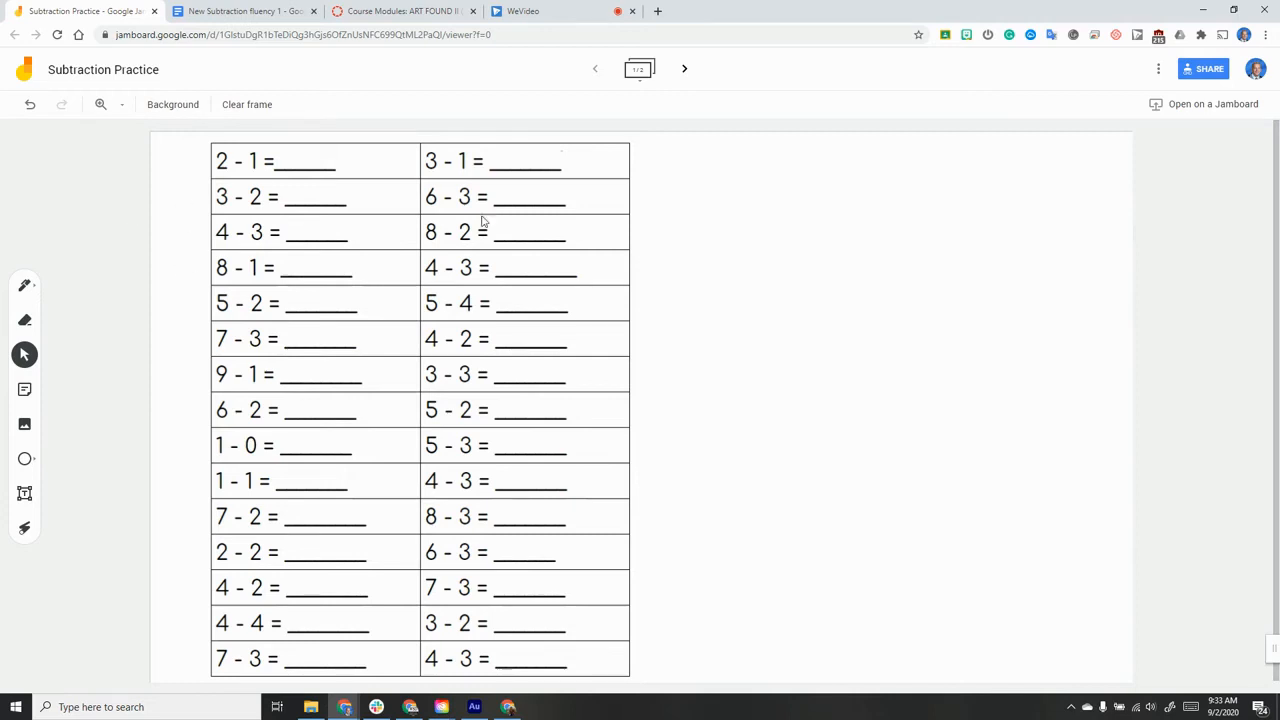
Step: Copy the Jamboard's sharing link, which lets anyone with it edit, and close the sharing settings
{"action": "left_click", "coordinate": [1213, 75]}
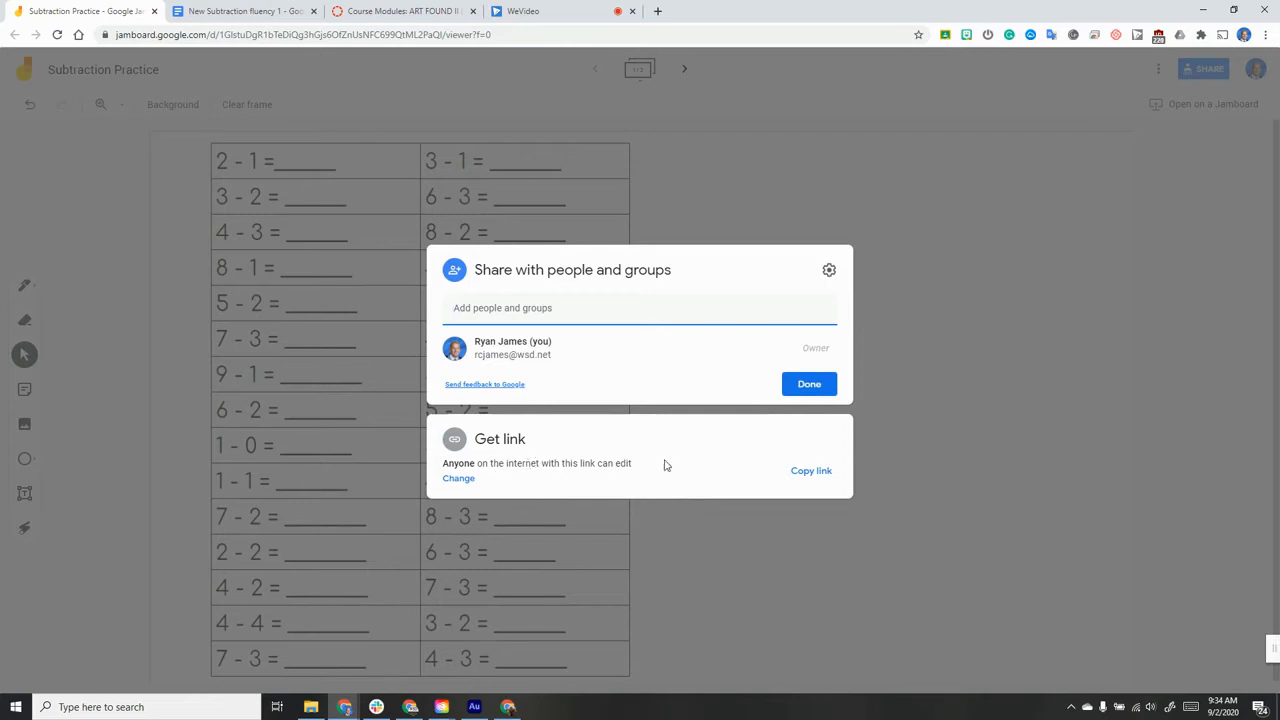
{"action": "left_click", "coordinate": [819, 478]}
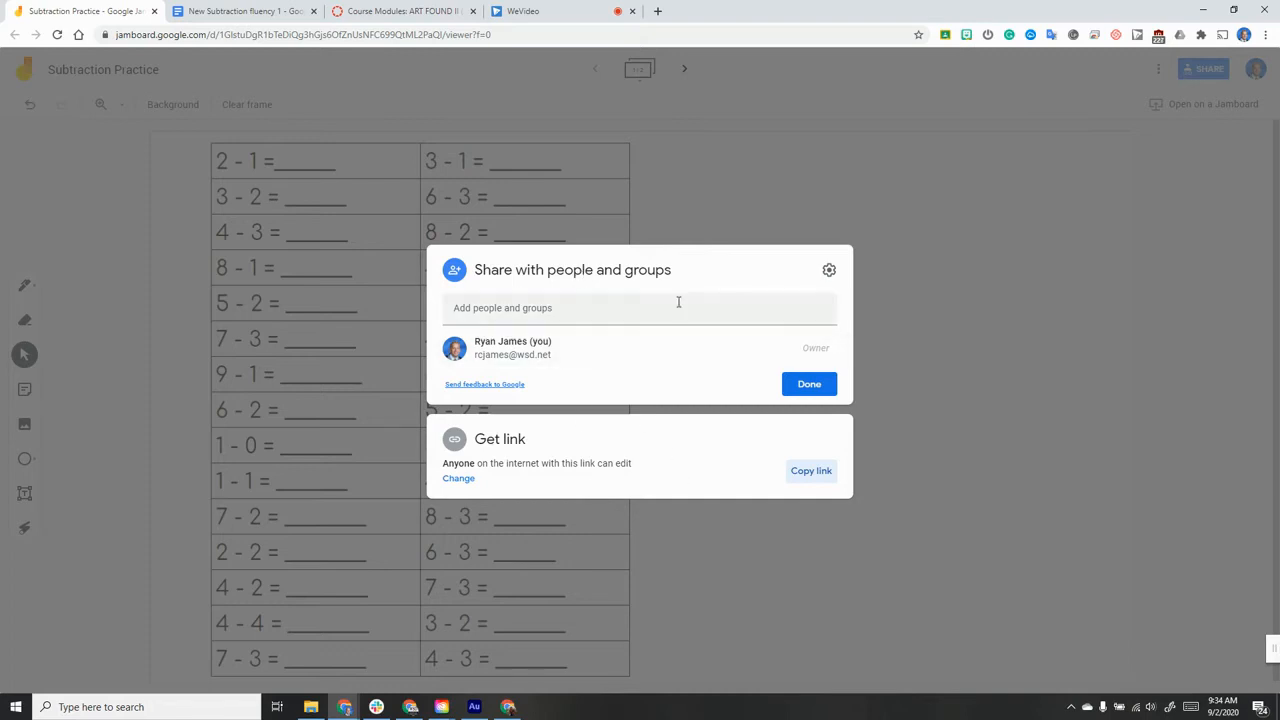
{"action": "left_click", "coordinate": [722, 184]}
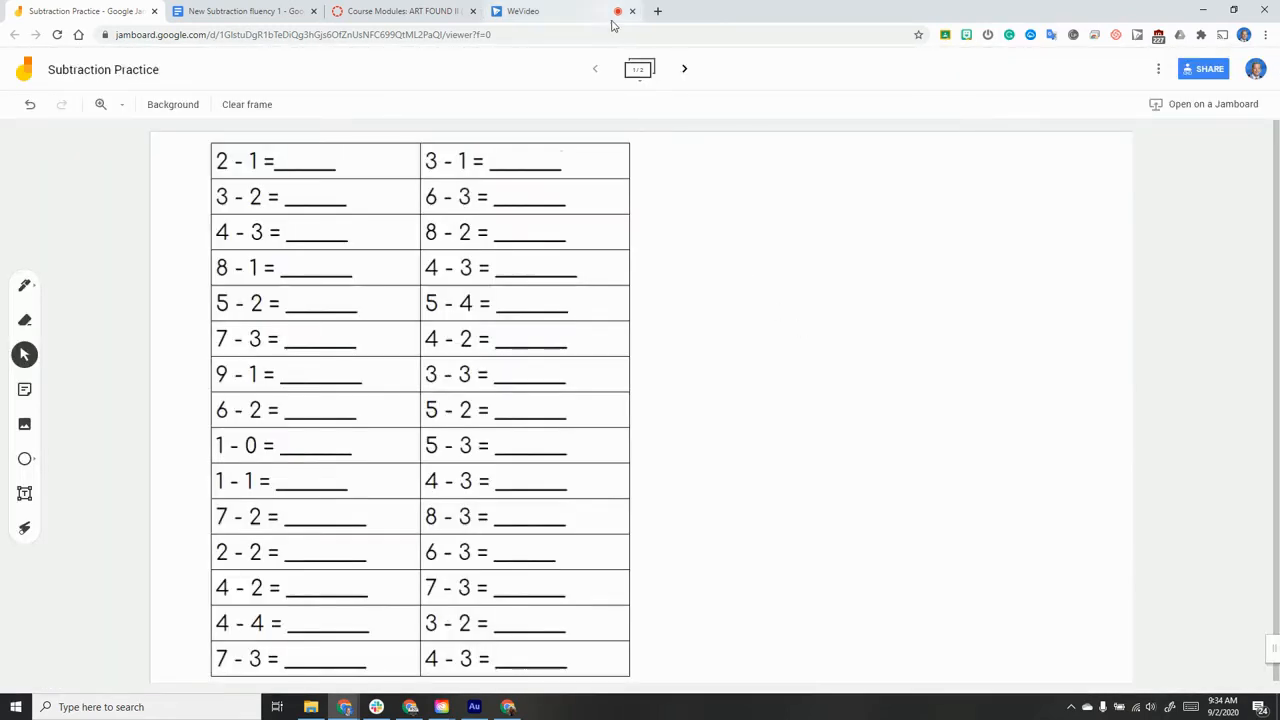
Step: Switch to the Canvas course modules and add a new assignment named Worksheet to the Drawing module
{"action": "left_click", "coordinate": [392, 13]}
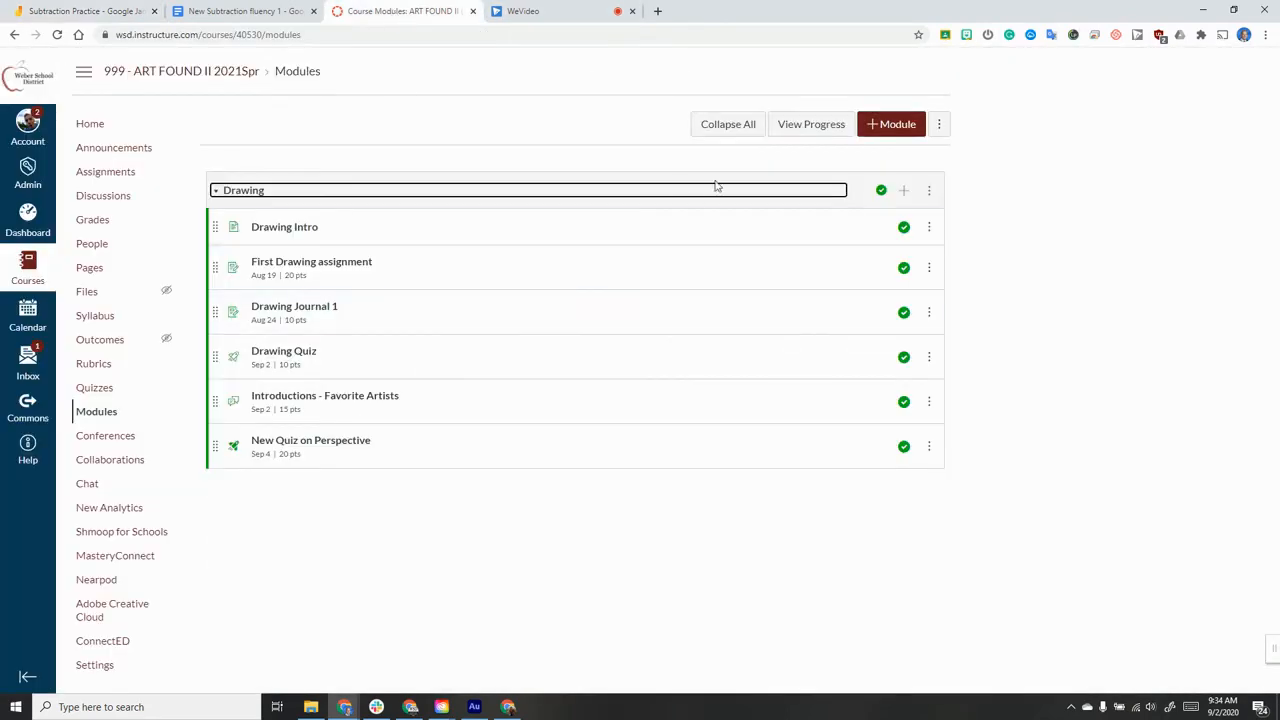
{"action": "left_click", "coordinate": [903, 191]}
{"action": "left_click", "coordinate": [485, 265]}
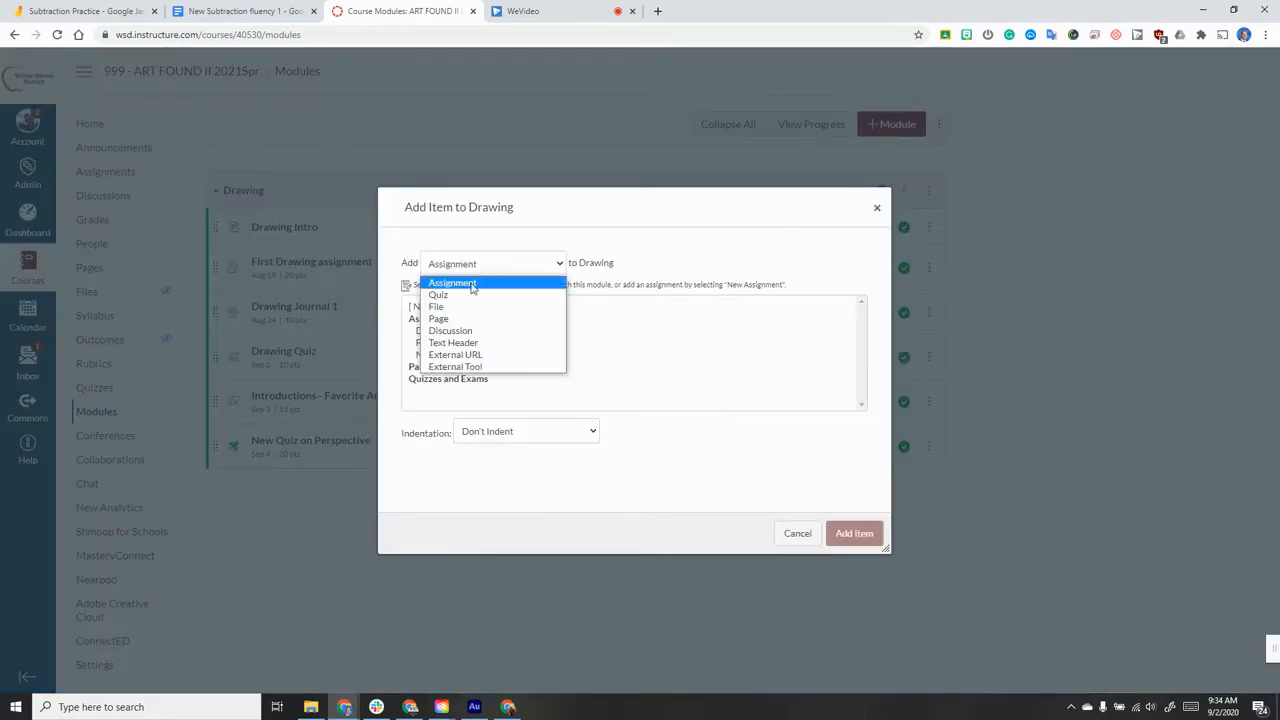
{"action": "left_click", "coordinate": [476, 285]}
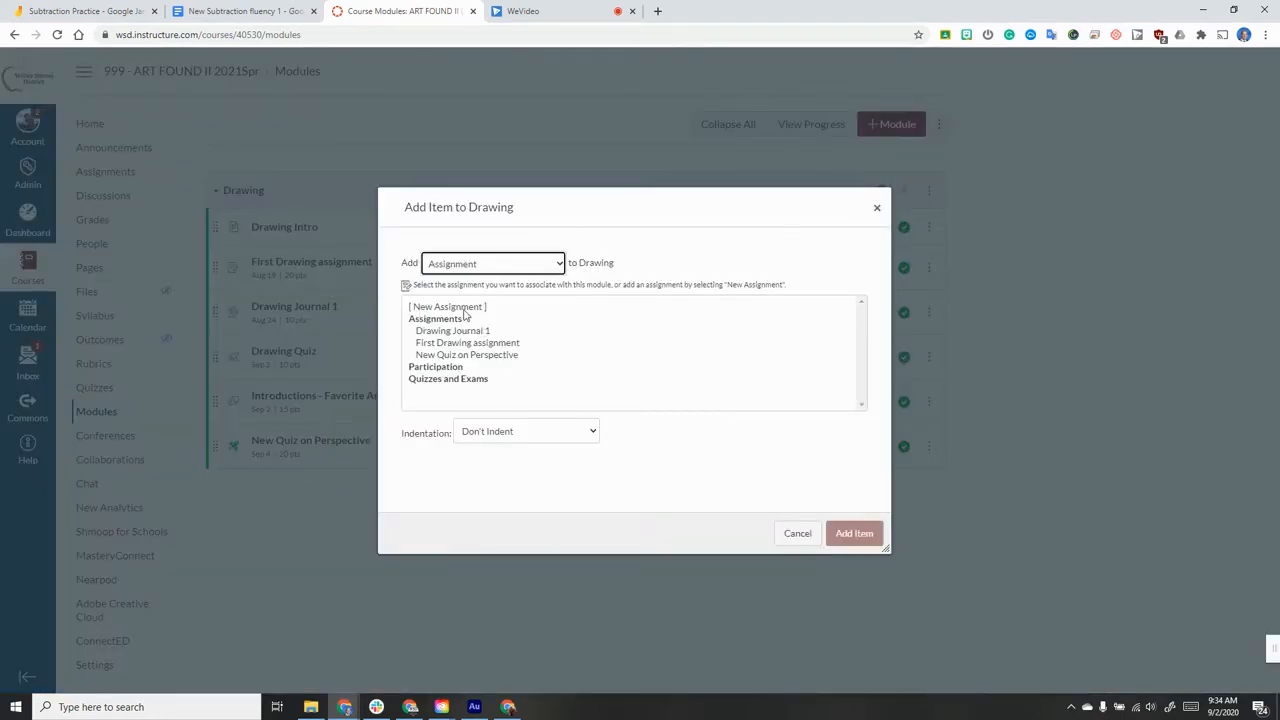
{"action": "left_click", "coordinate": [460, 307]}
{"action": "left_click", "coordinate": [508, 431]}
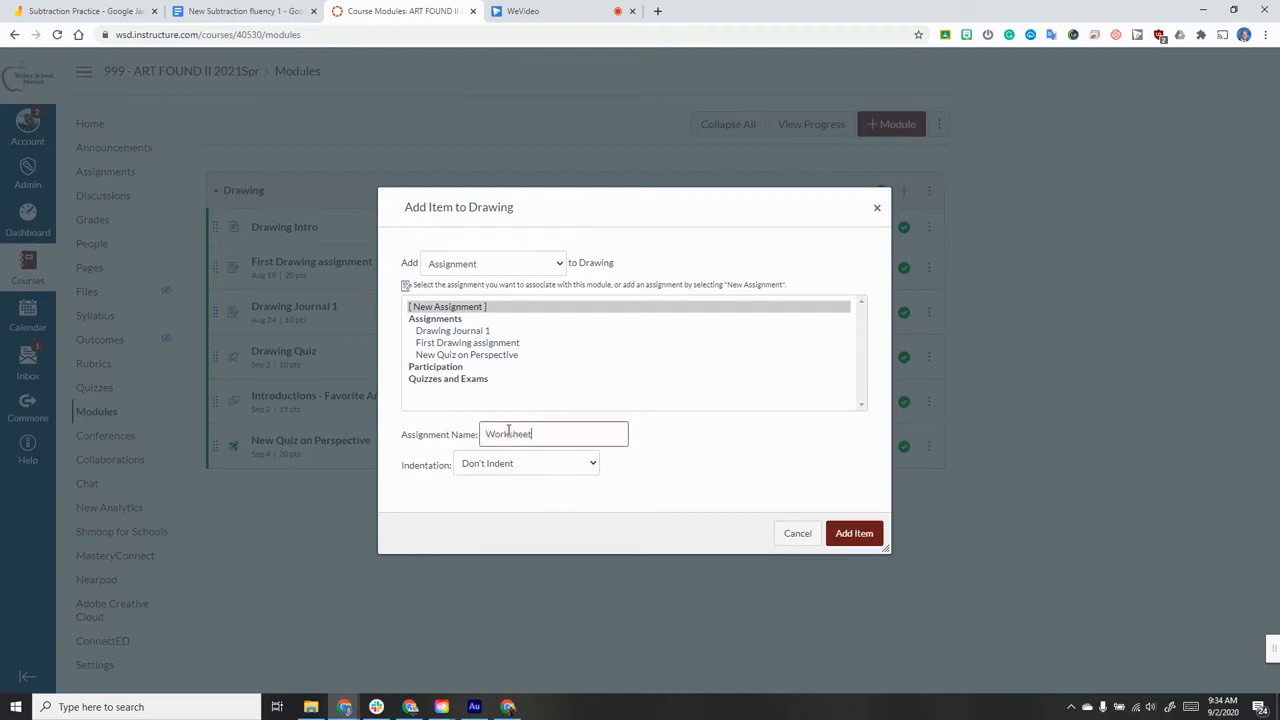
{"action": "left_click", "coordinate": [851, 533]}
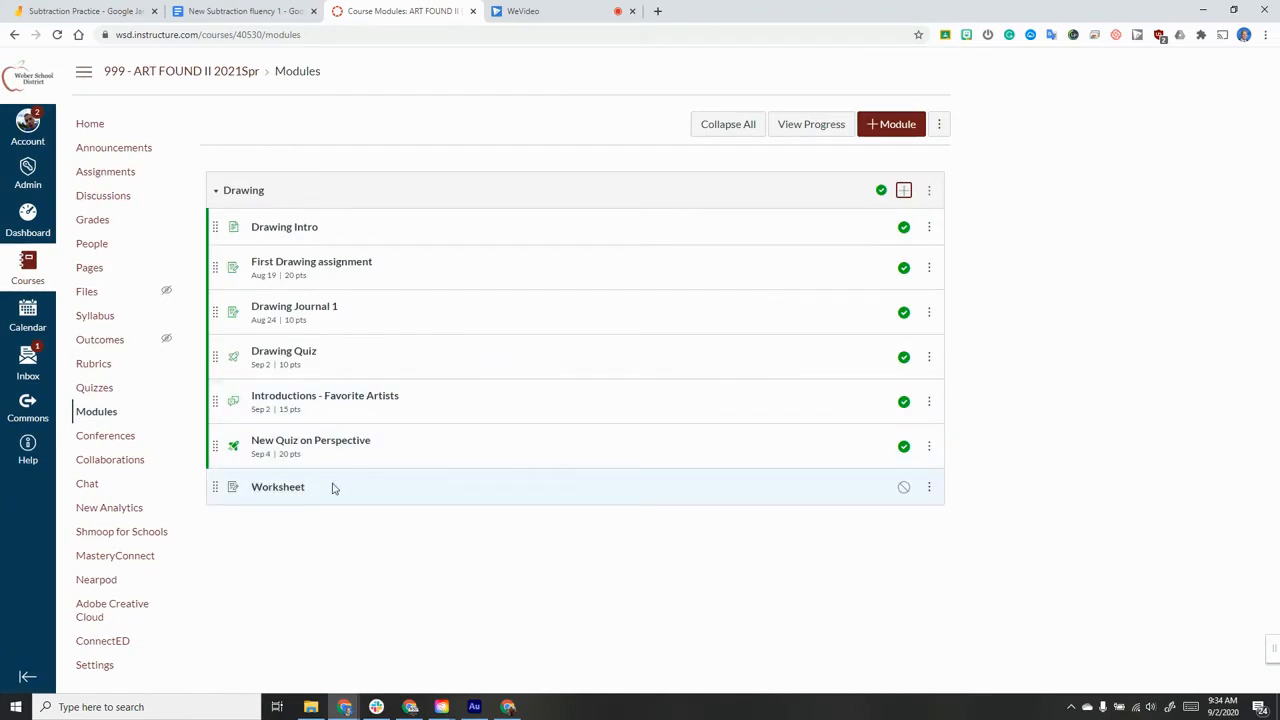
Step: Edit the Worksheet assignment, entering the instructions "Fill out the worksheet." and setting the points to 10
{"action": "left_click", "coordinate": [269, 490]}
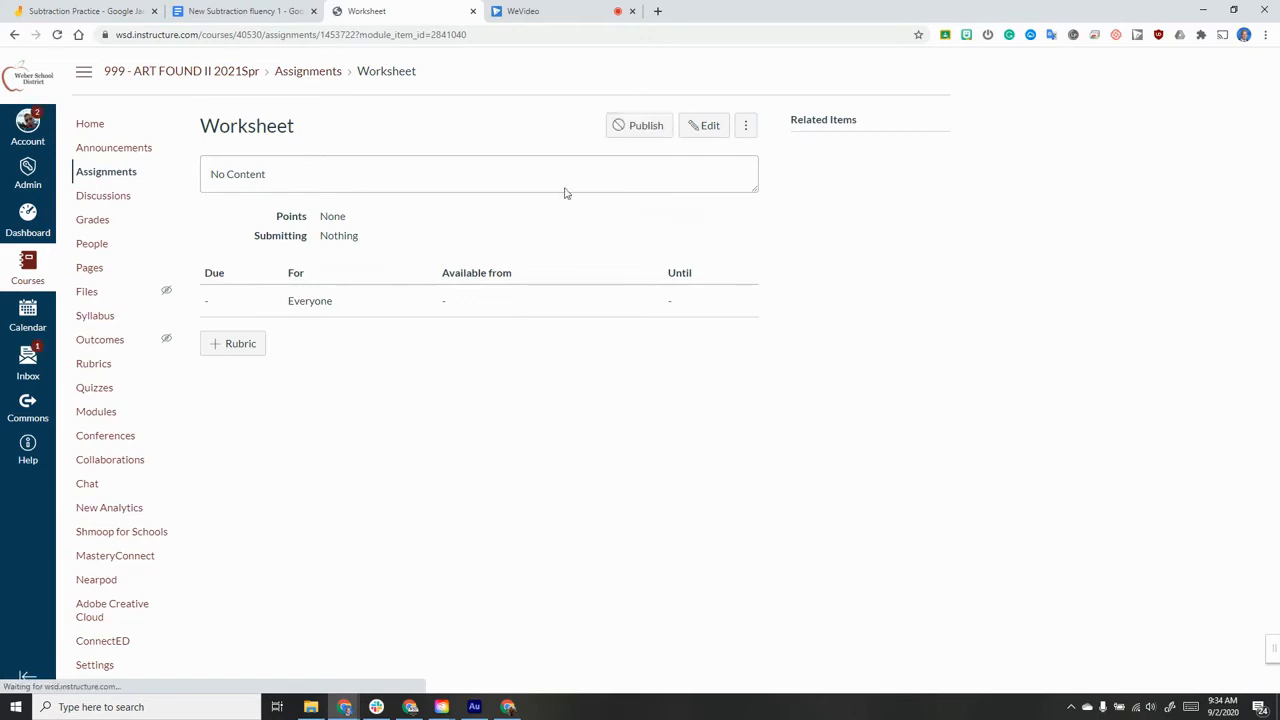
{"action": "left_click", "coordinate": [700, 131]}
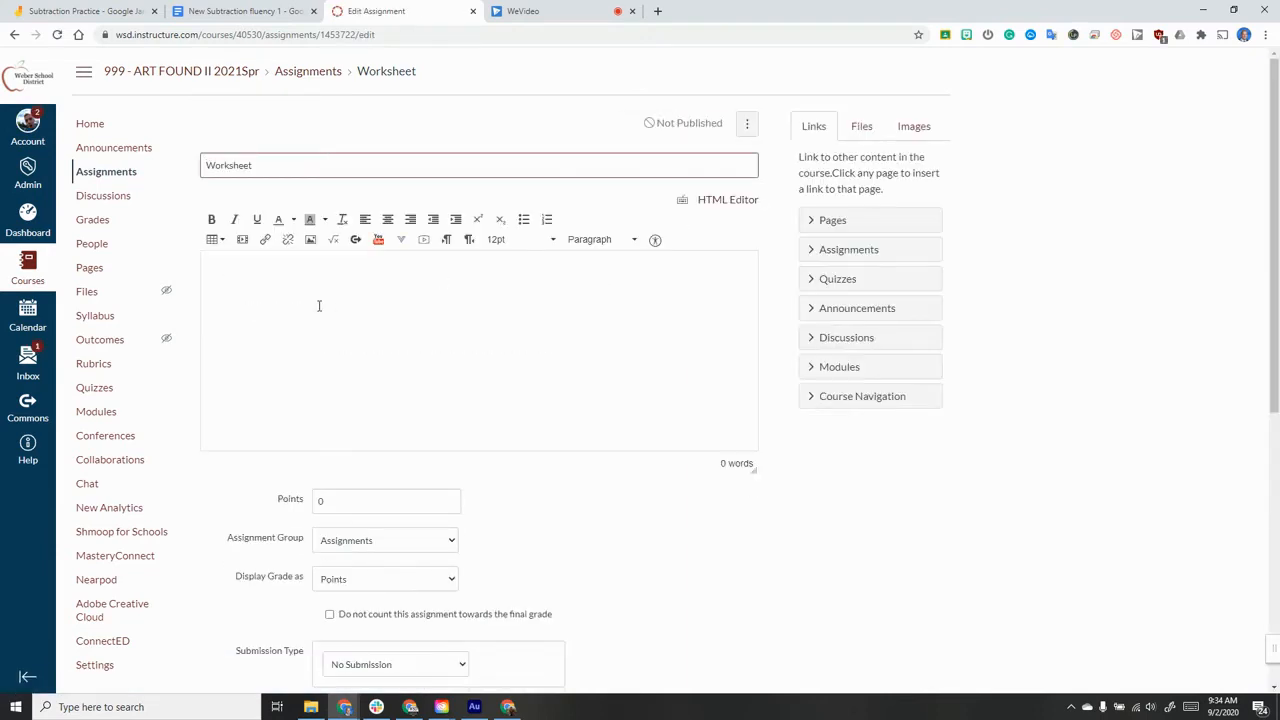
{"action": "left_click", "coordinate": [296, 294]}
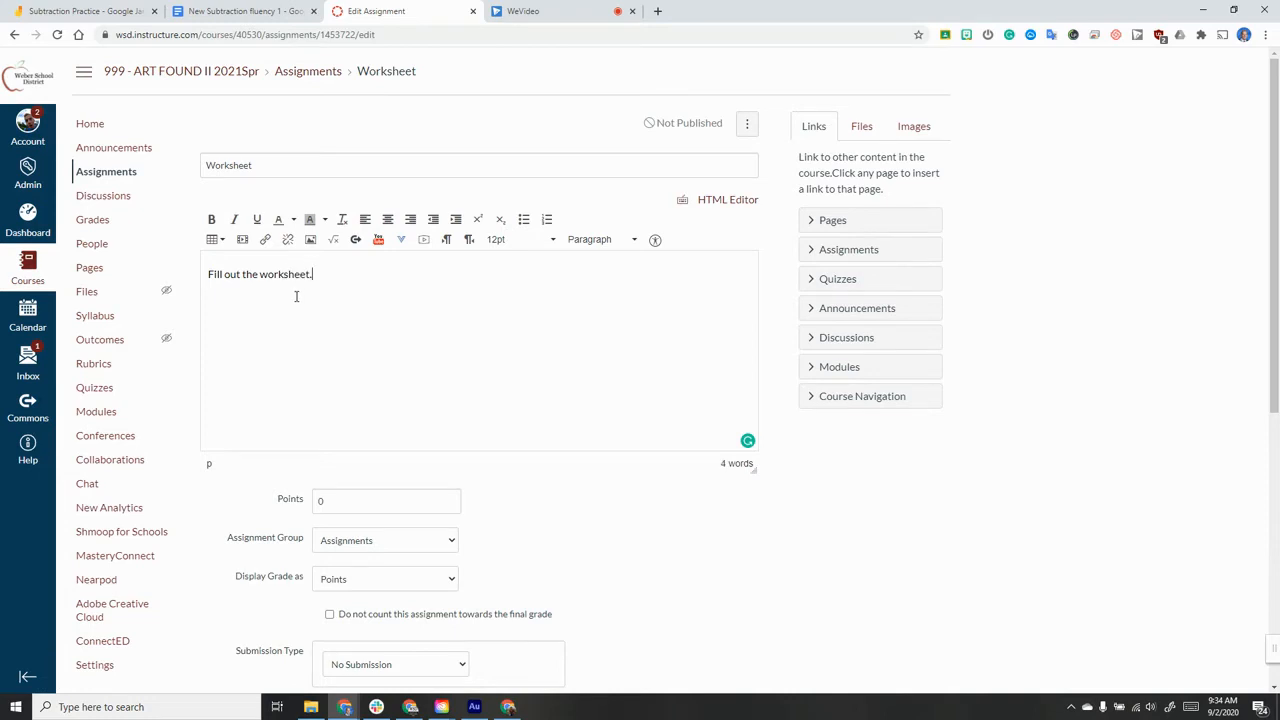
{"action": "scroll", "coordinate": [394, 377], "scroll_direction": "down", "scroll_amount": 2}
{"action": "left_click_drag", "start_coordinate": [342, 304], "coordinate": [305, 303]}
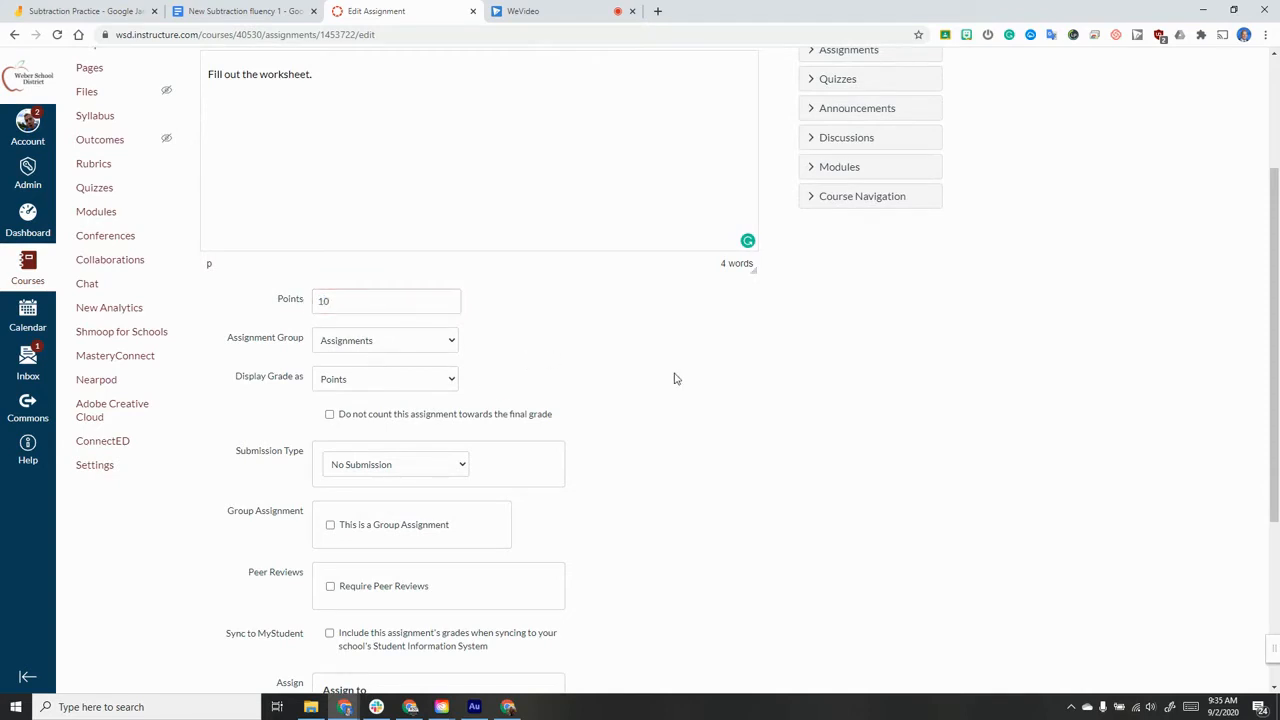
Step: Set the assignment's submission type to Online and allow Website URL entries
{"action": "scroll", "coordinate": [600, 378], "scroll_direction": "down", "scroll_amount": 1}
{"action": "left_click", "coordinate": [450, 340]}
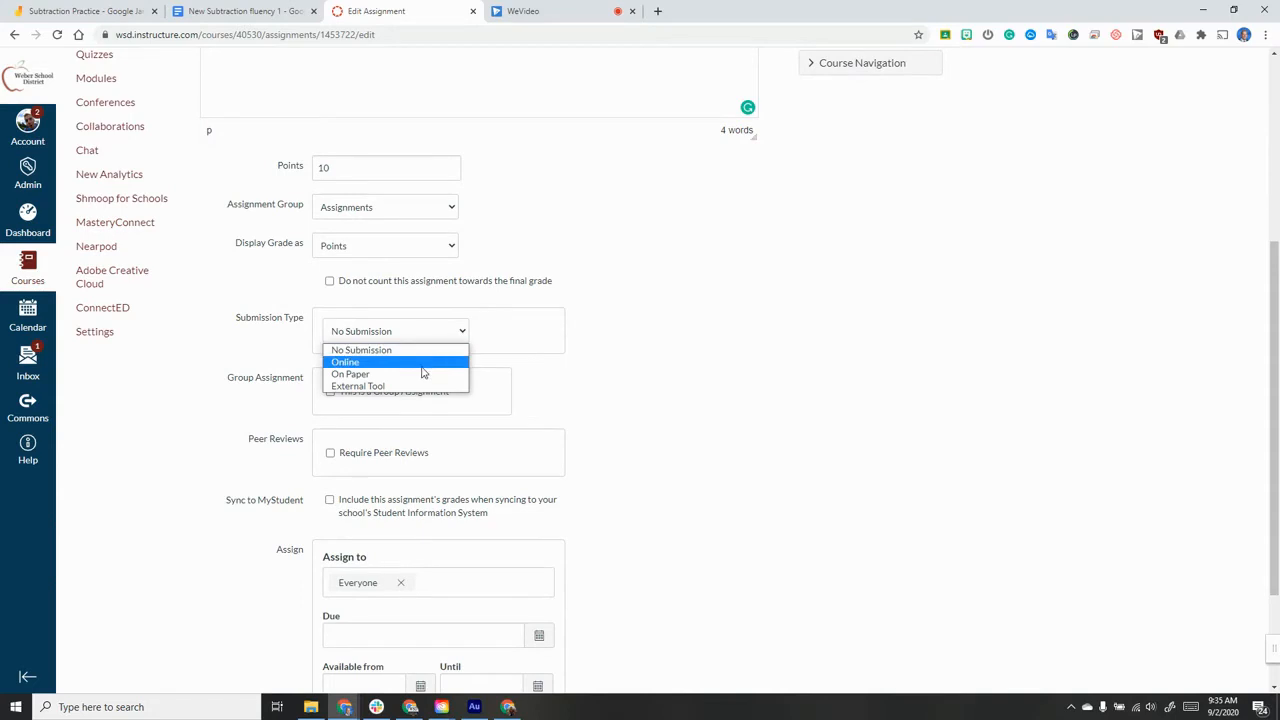
{"action": "left_click", "coordinate": [375, 362]}
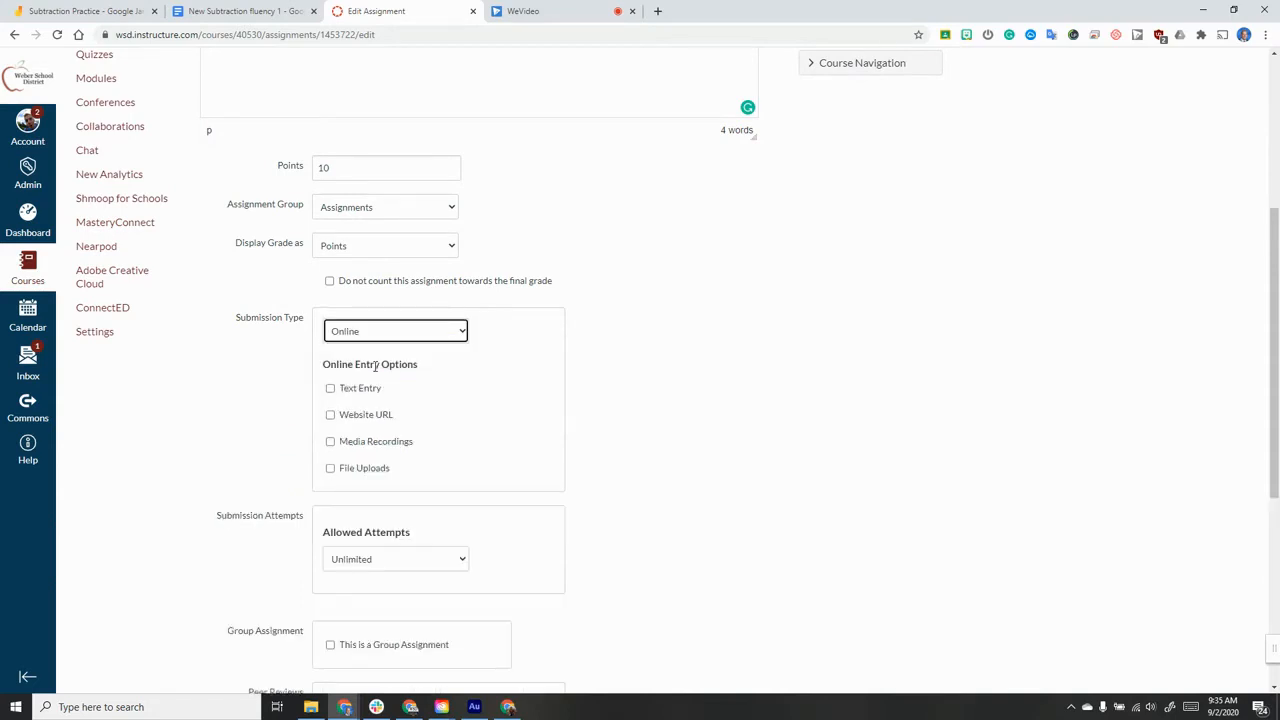
{"action": "left_click", "coordinate": [331, 418]}
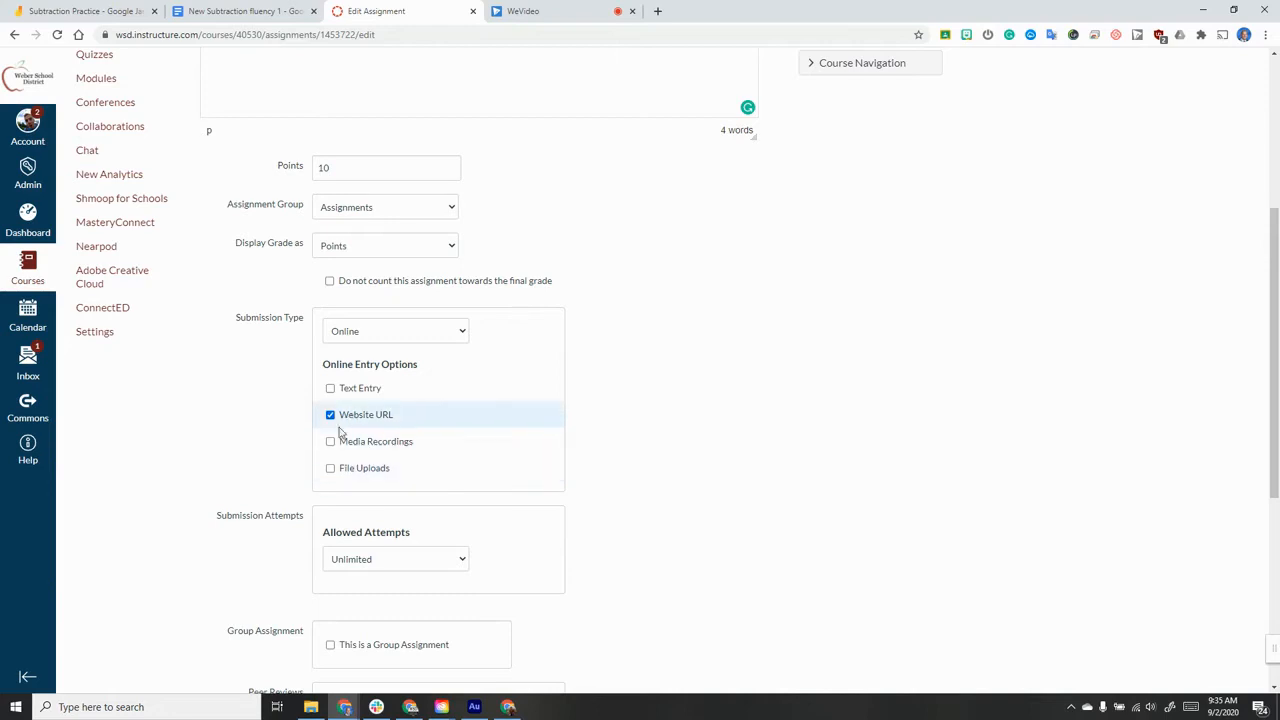
Step: Add File Uploads to the allowed entry options and publish the assignment with a due date of Sep 4 11:59pm
{"action": "left_click", "coordinate": [330, 469]}
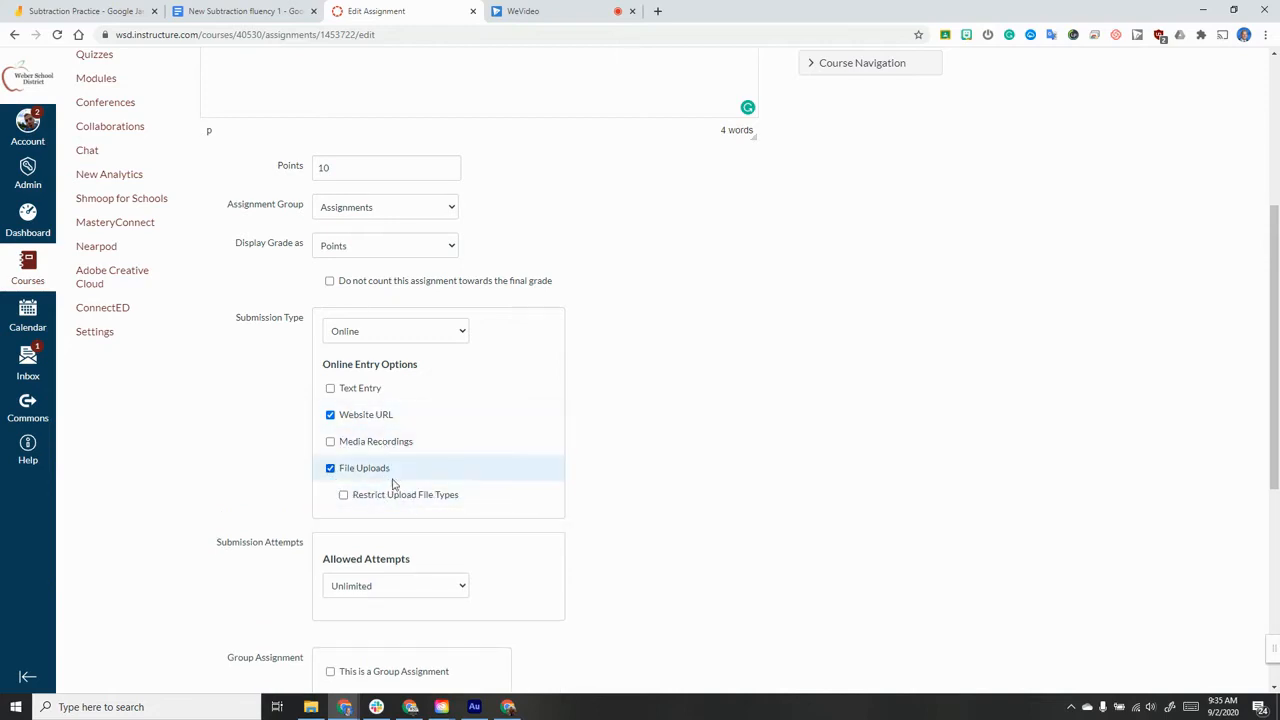
{"action": "scroll", "coordinate": [608, 497], "scroll_direction": "down", "scroll_amount": 3}
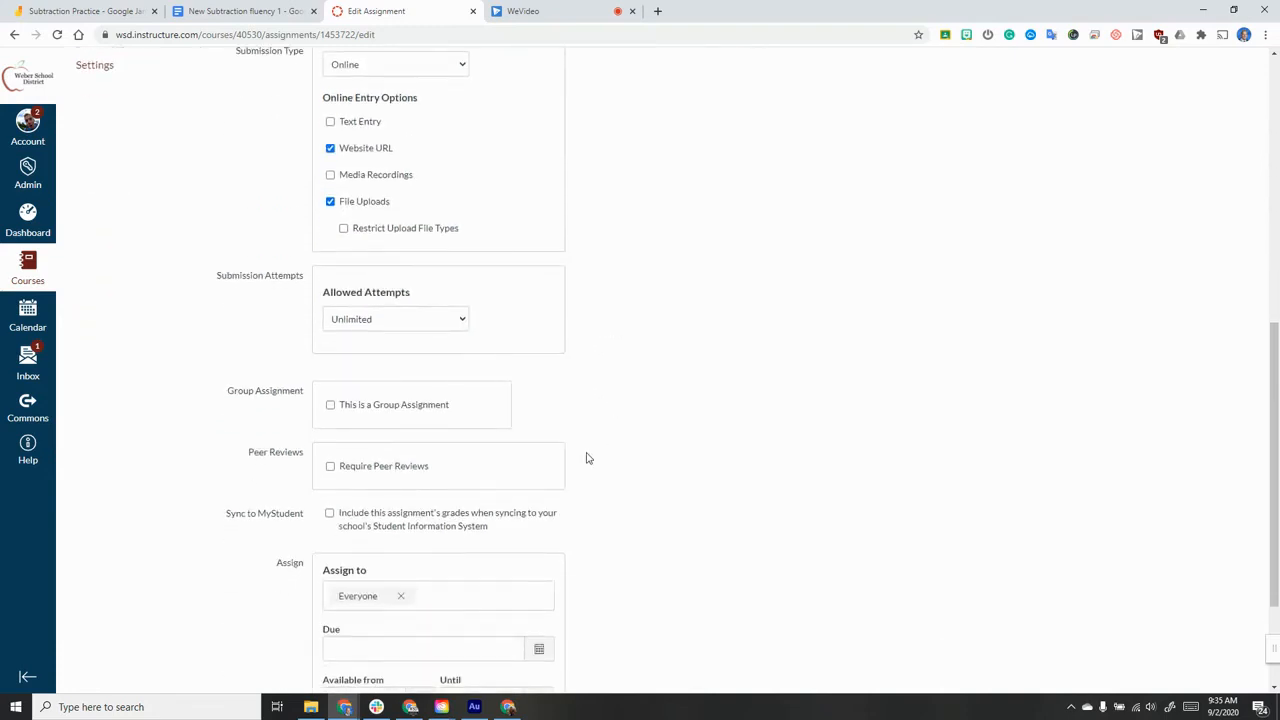
{"action": "scroll", "coordinate": [588, 458], "scroll_direction": "down", "scroll_amount": 2}
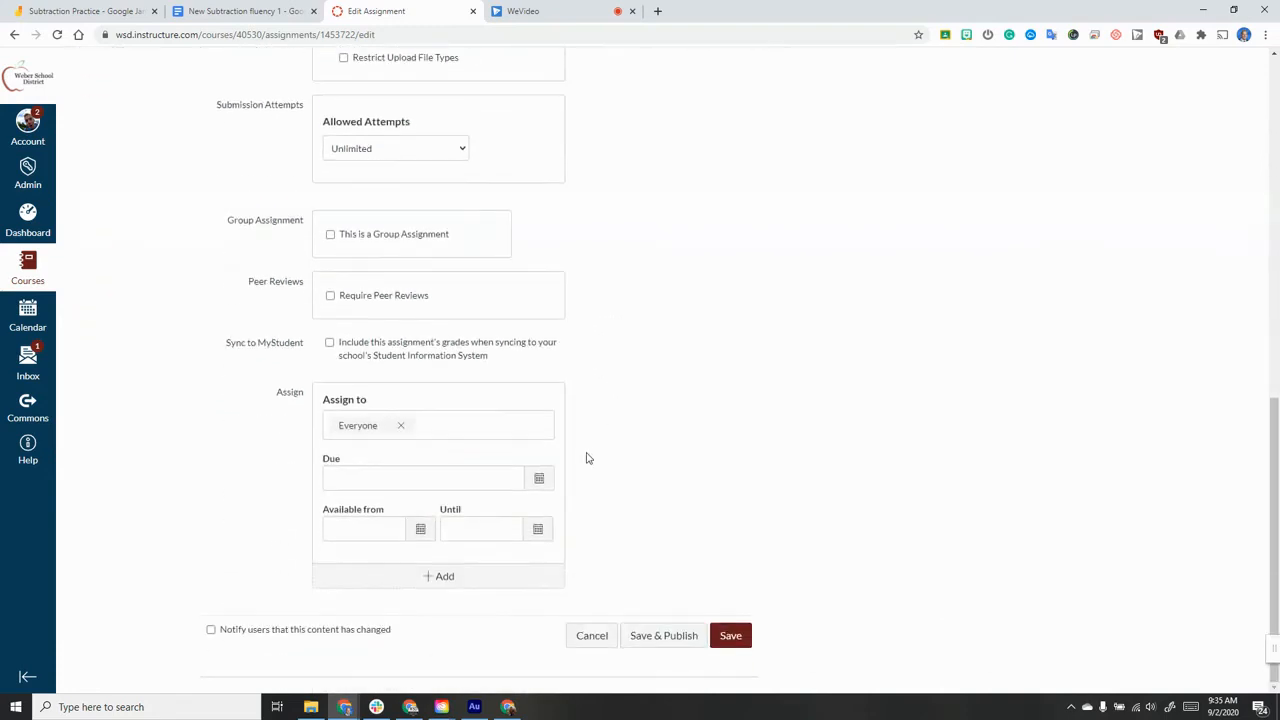
{"action": "left_click", "coordinate": [527, 479]}
{"action": "left_click", "coordinate": [449, 545]}
{"action": "left_click", "coordinate": [676, 543]}
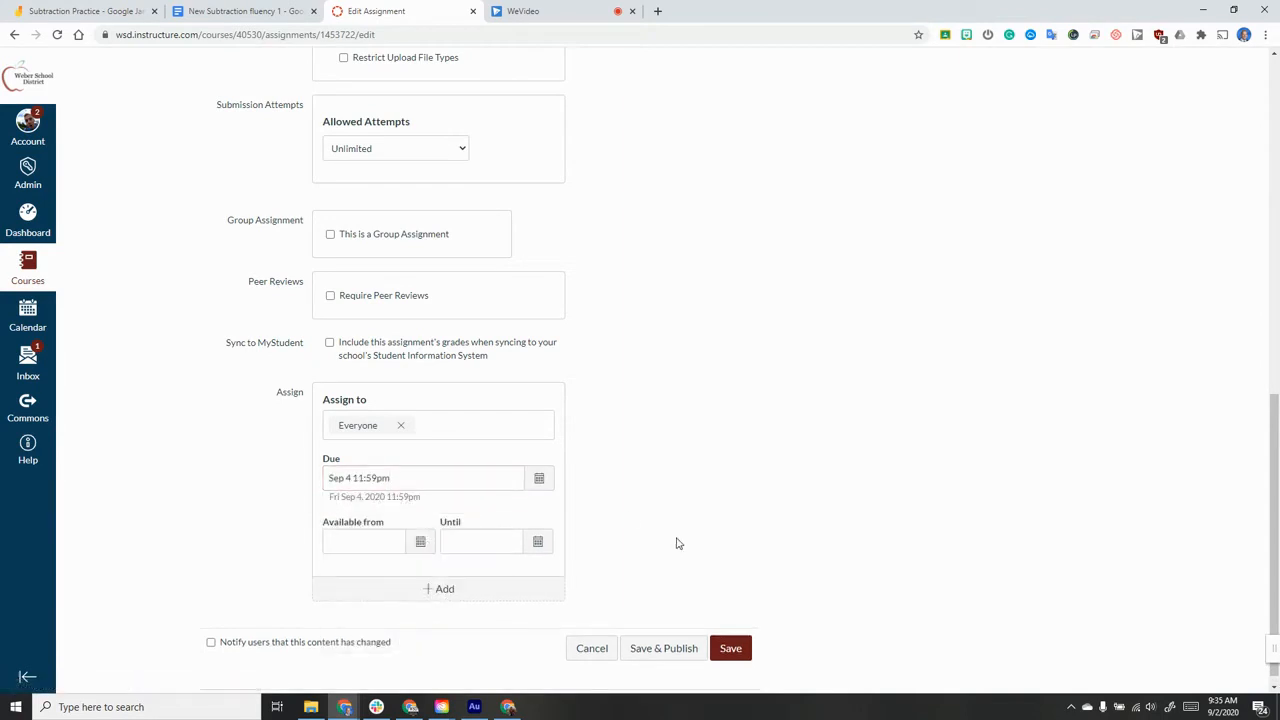
{"action": "left_click", "coordinate": [680, 657]}
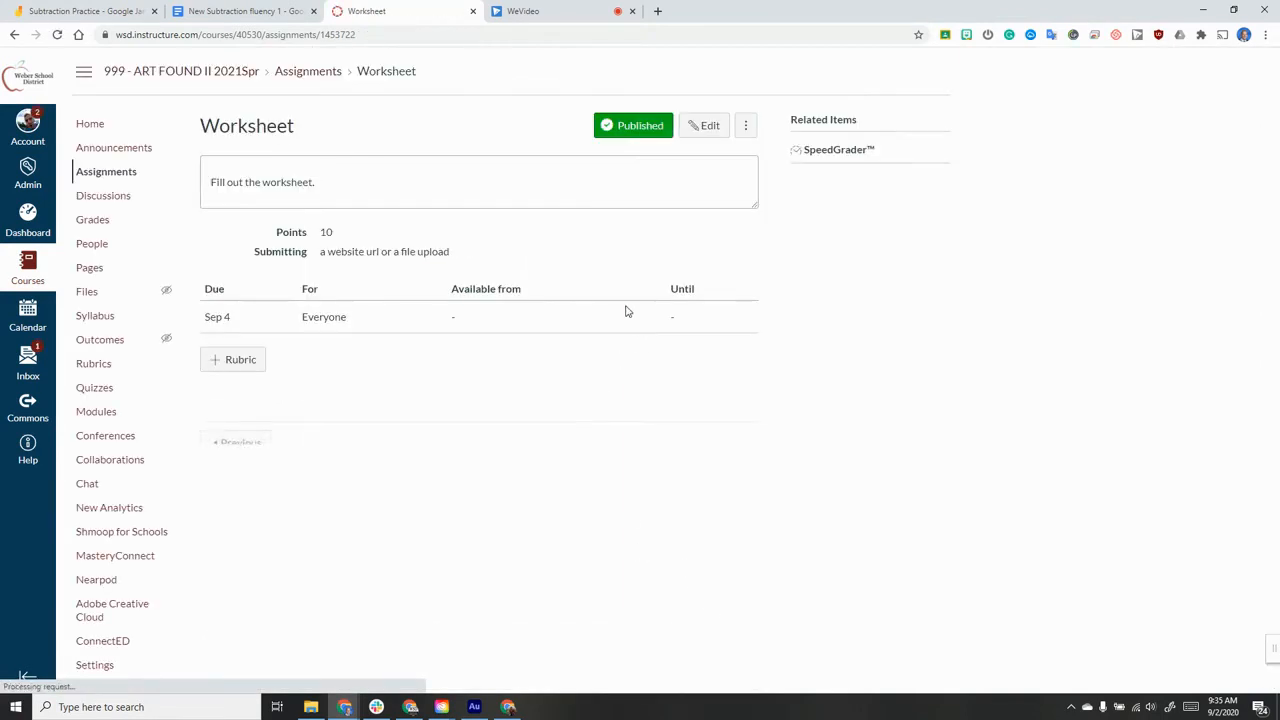
Step: Edit the assignment to link "Fill out the worksheet." to the copied Jamboard URL, replacing its ending edit?usp=sharing with copy, and save
{"action": "left_click", "coordinate": [705, 128]}
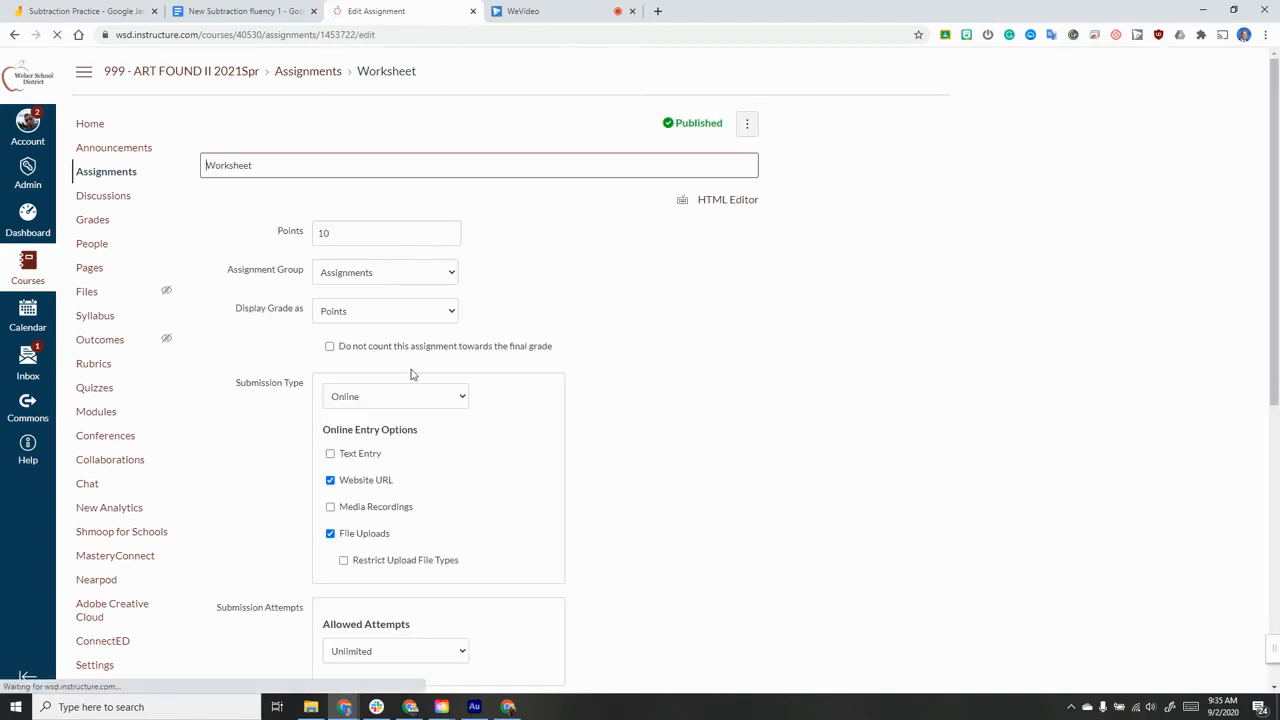
{"action": "left_click", "coordinate": [325, 277]}
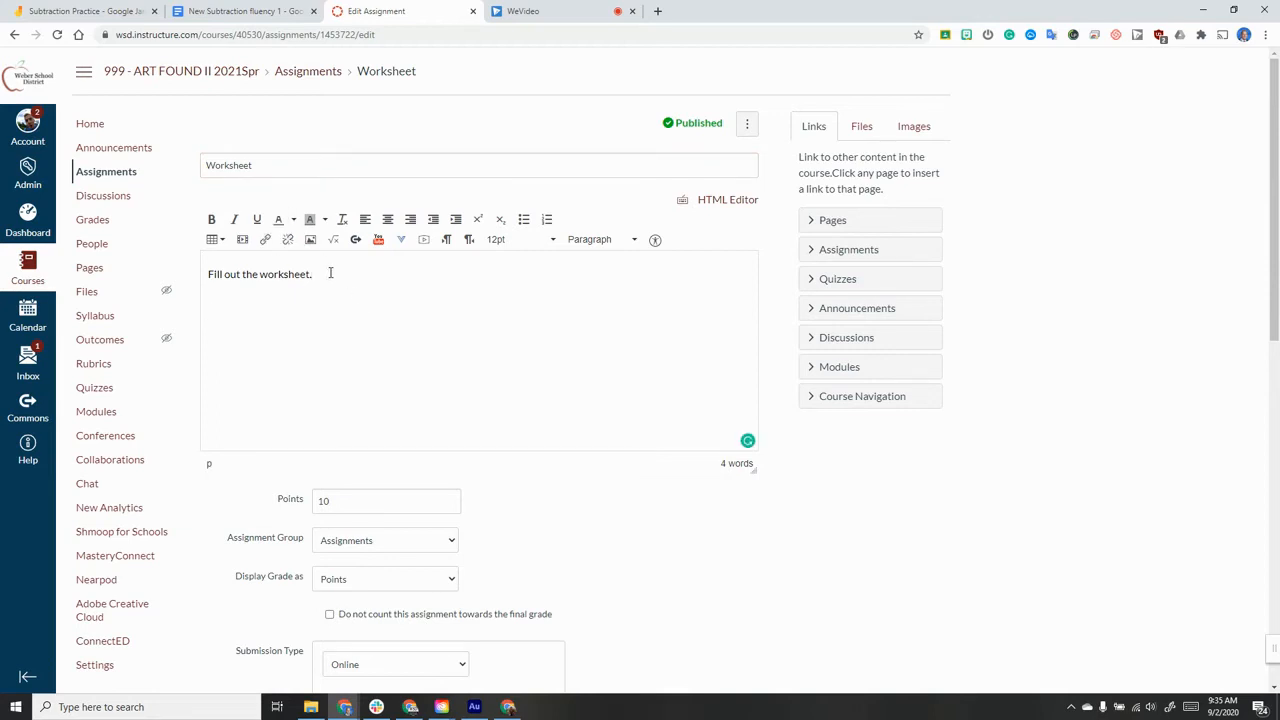
{"action": "left_click_drag", "start_coordinate": [313, 274], "coordinate": [202, 277]}
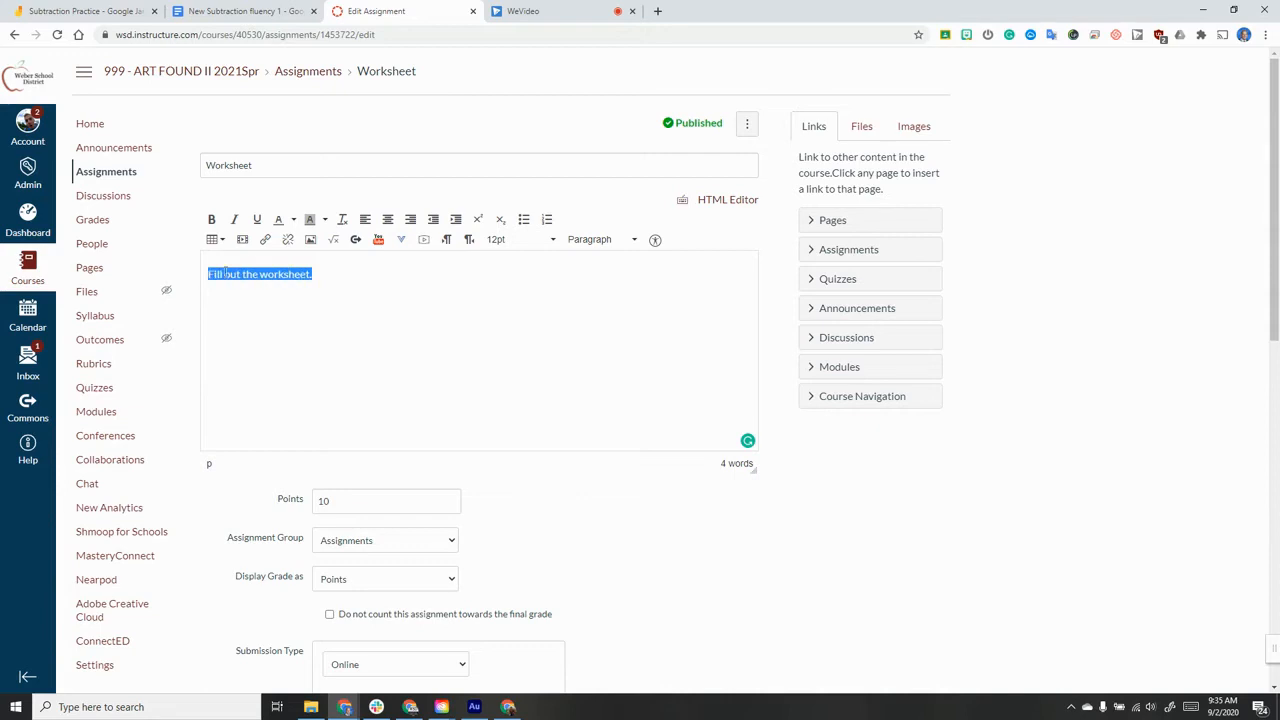
{"action": "left_click", "coordinate": [266, 241]}
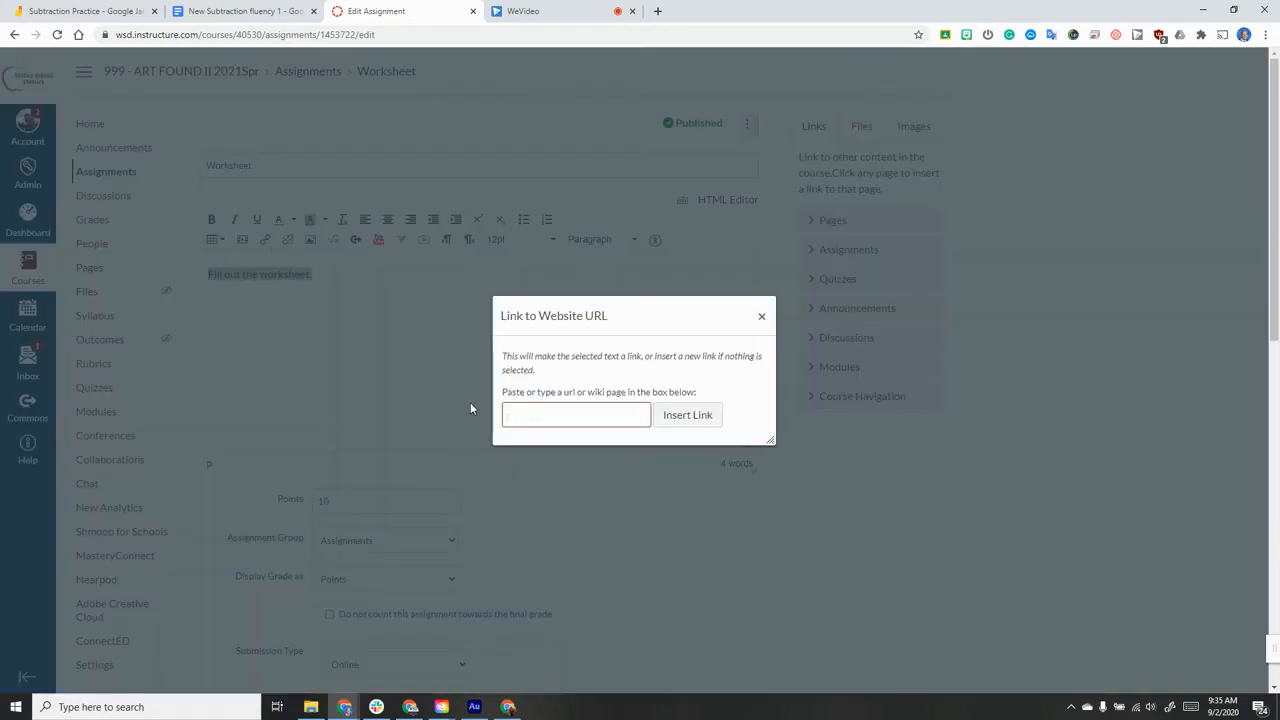
{"action": "key", "text": "ctrl+v"}
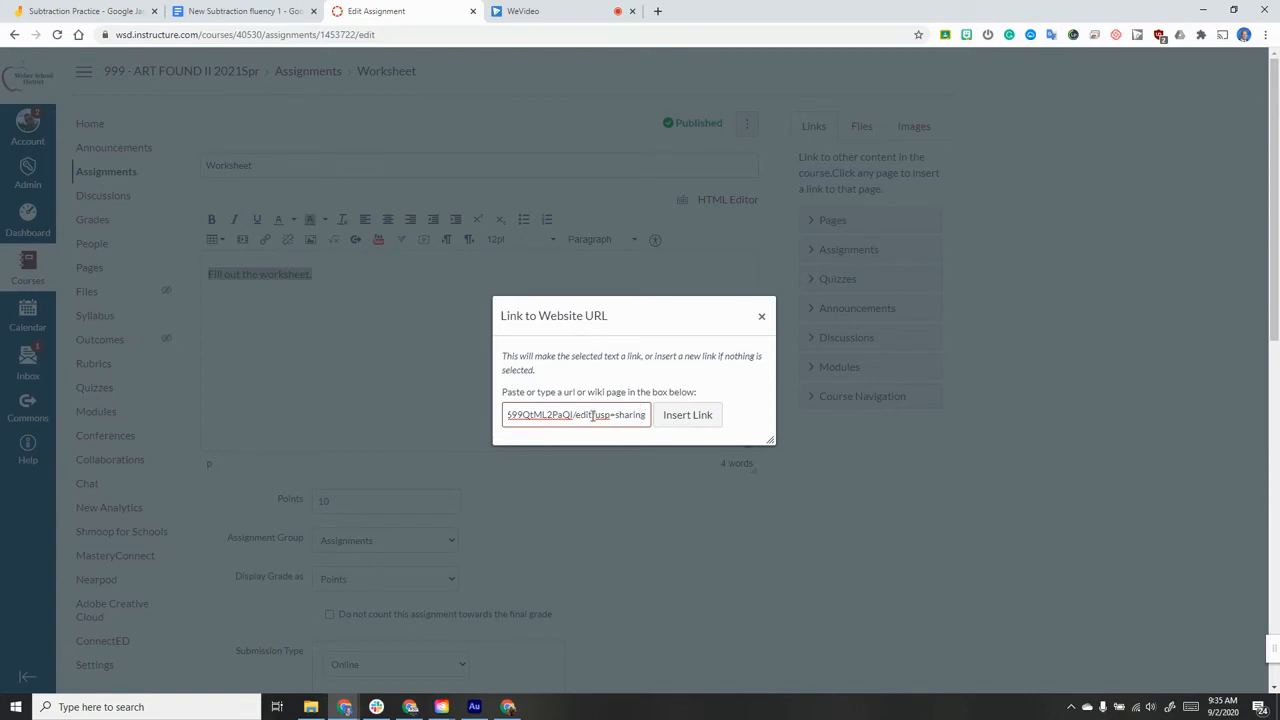
{"action": "left_click_drag", "start_coordinate": [646, 413], "coordinate": [578, 425]}
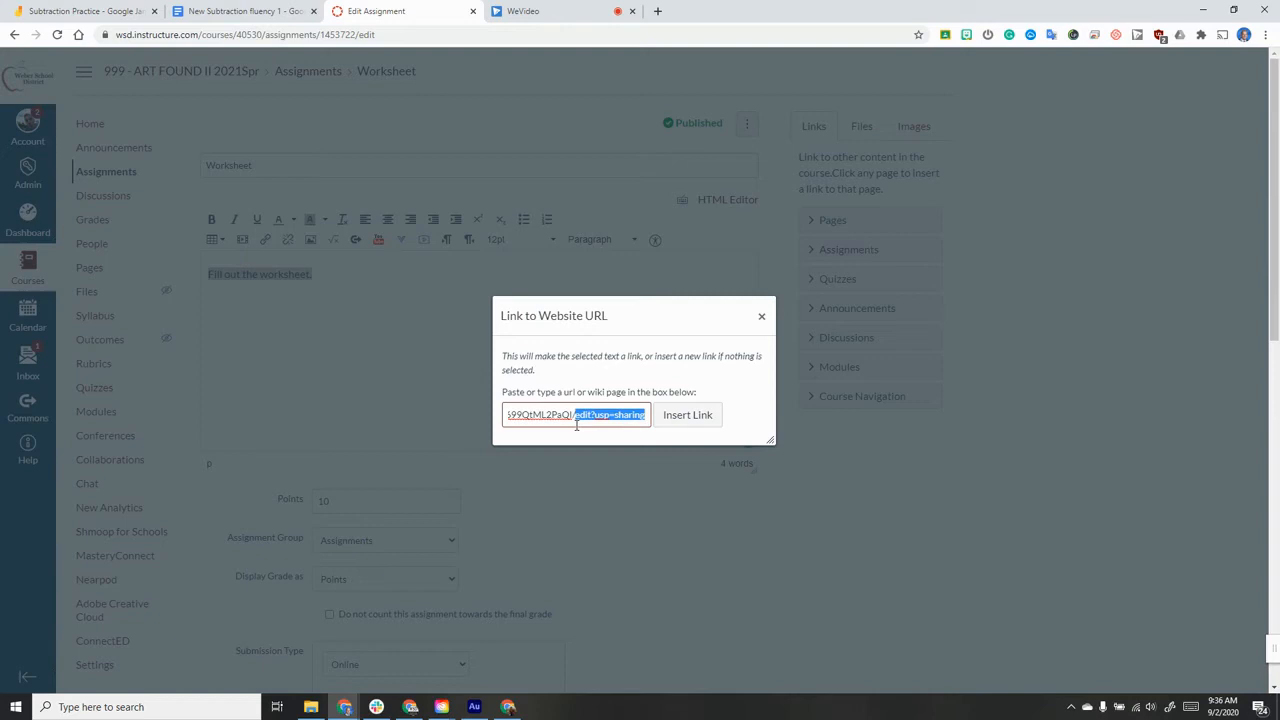
{"action": "type", "text": "copy"}
{"action": "left_click", "coordinate": [670, 416]}
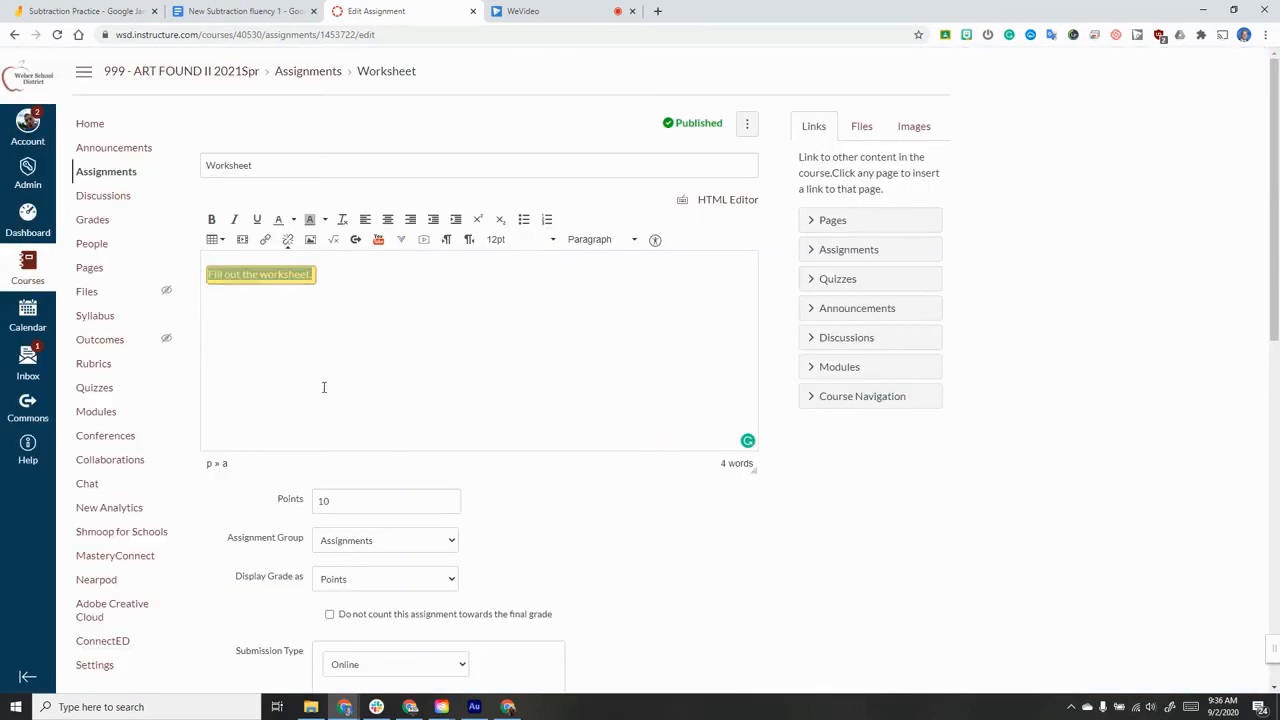
{"action": "scroll", "coordinate": [563, 580], "scroll_direction": "down", "scroll_amount": 8}
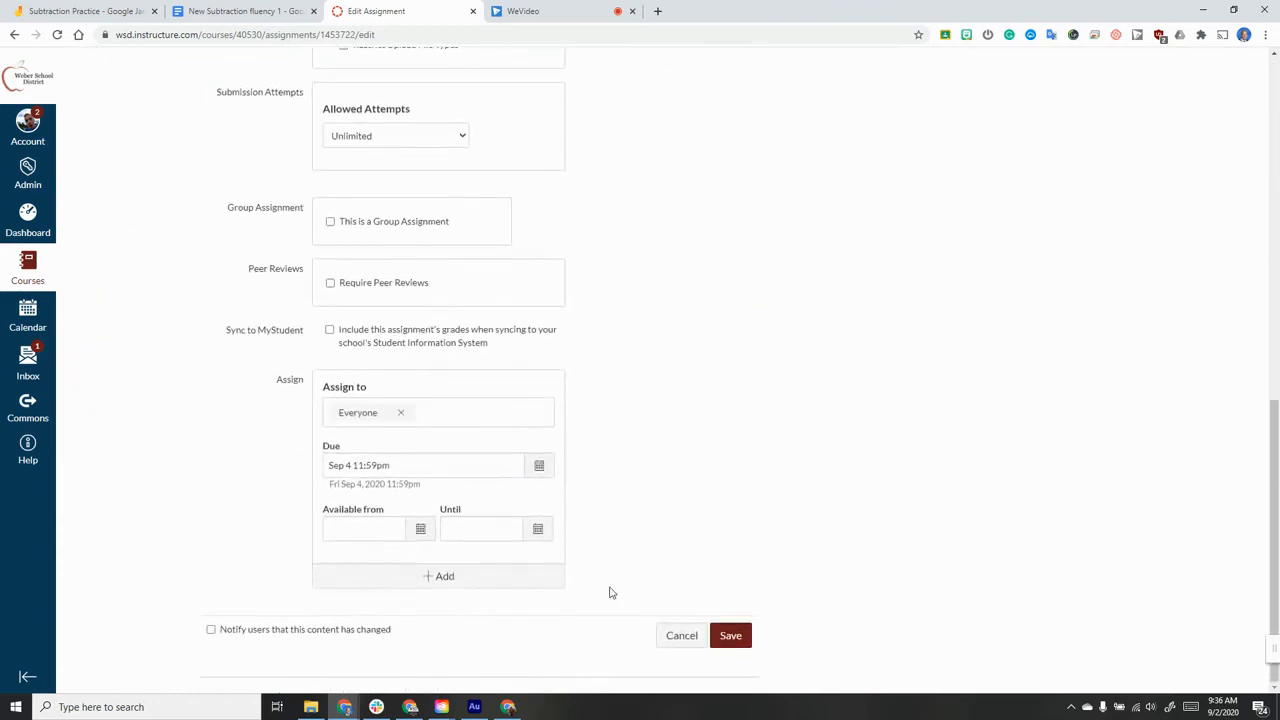
{"action": "left_click", "coordinate": [722, 644]}
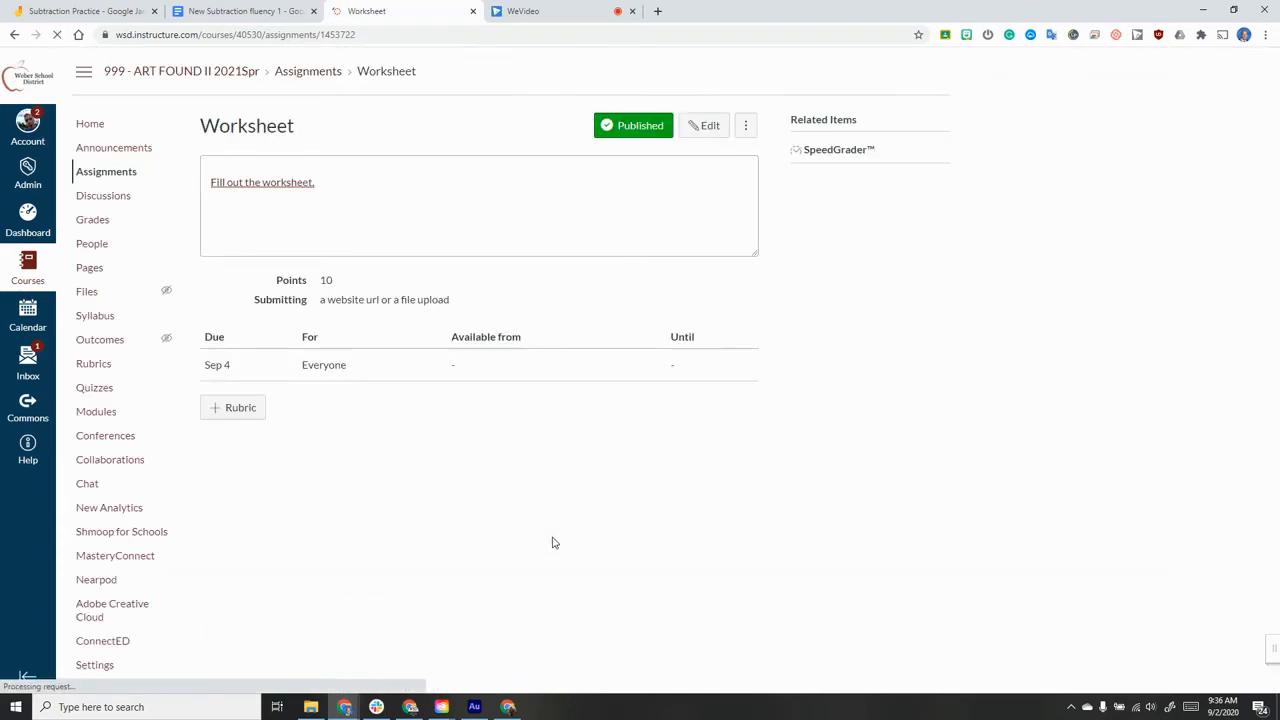
Step: Follow the worksheet link to make a copy of the Subtraction Practice board, and check the copy's sharing options
{"action": "left_click", "coordinate": [266, 185]}
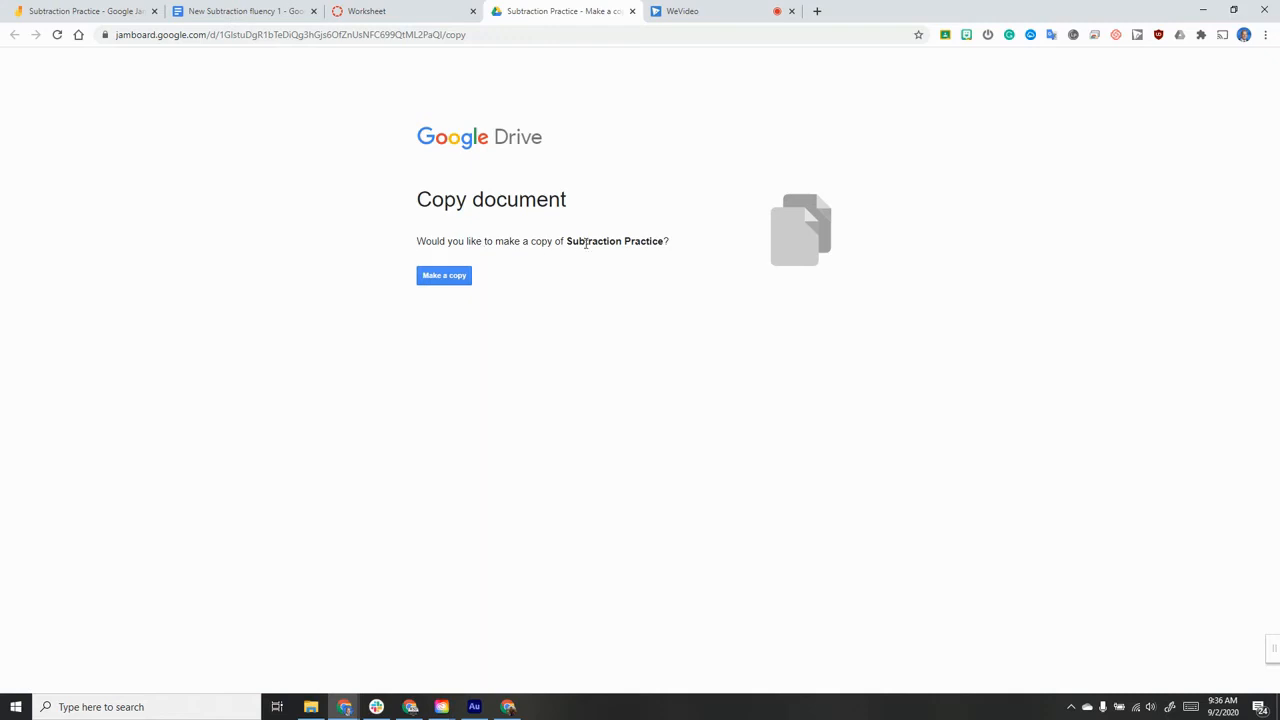
{"action": "left_click", "coordinate": [459, 281]}
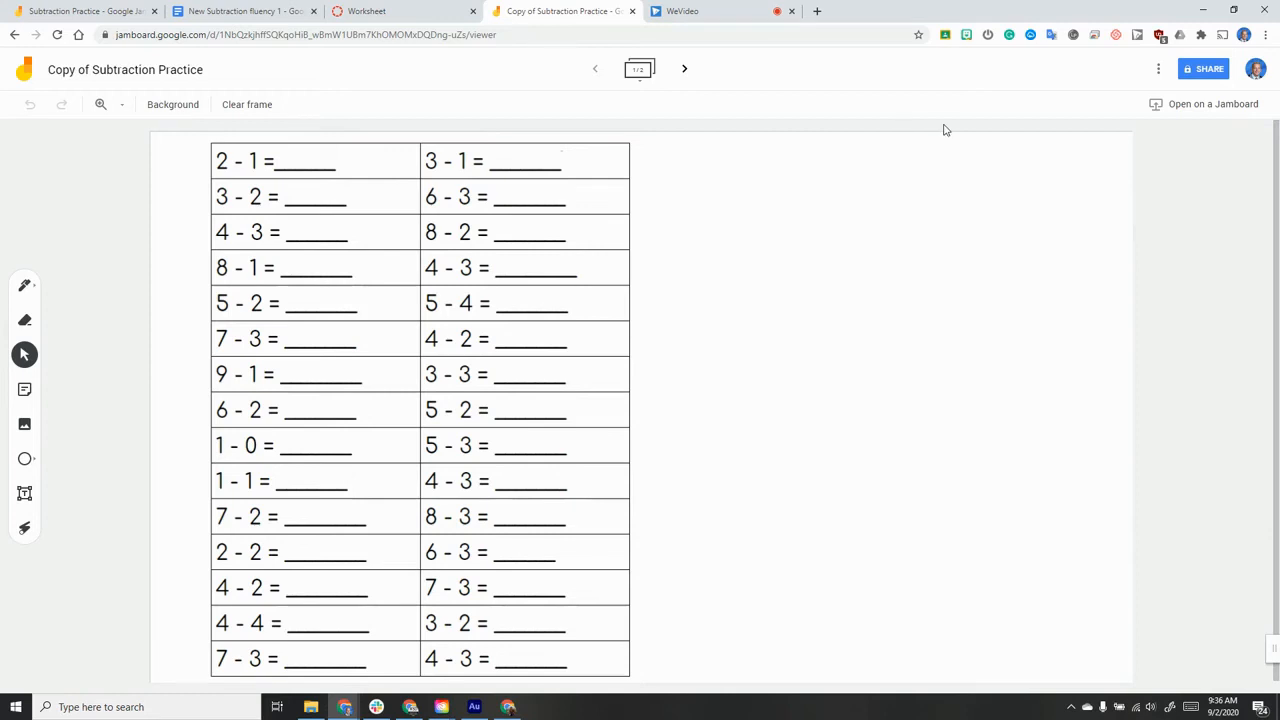
{"action": "left_click", "coordinate": [1200, 76]}
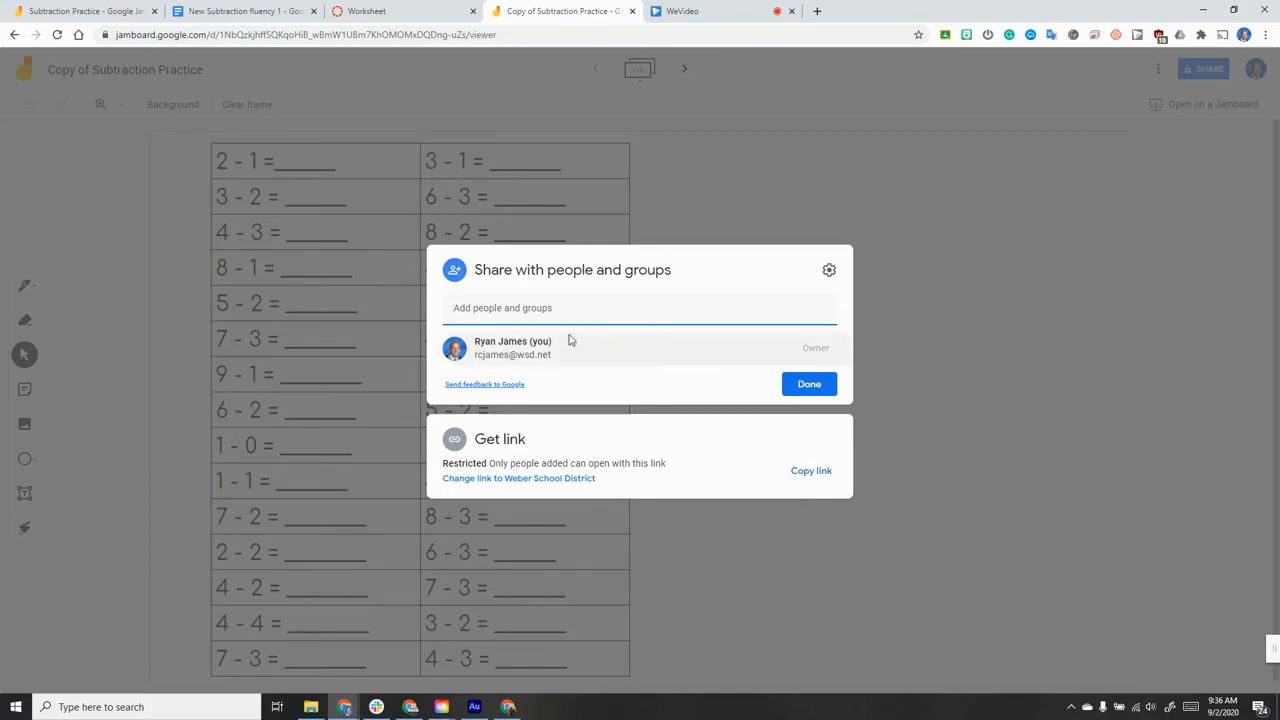
{"action": "left_click", "coordinate": [925, 263]}
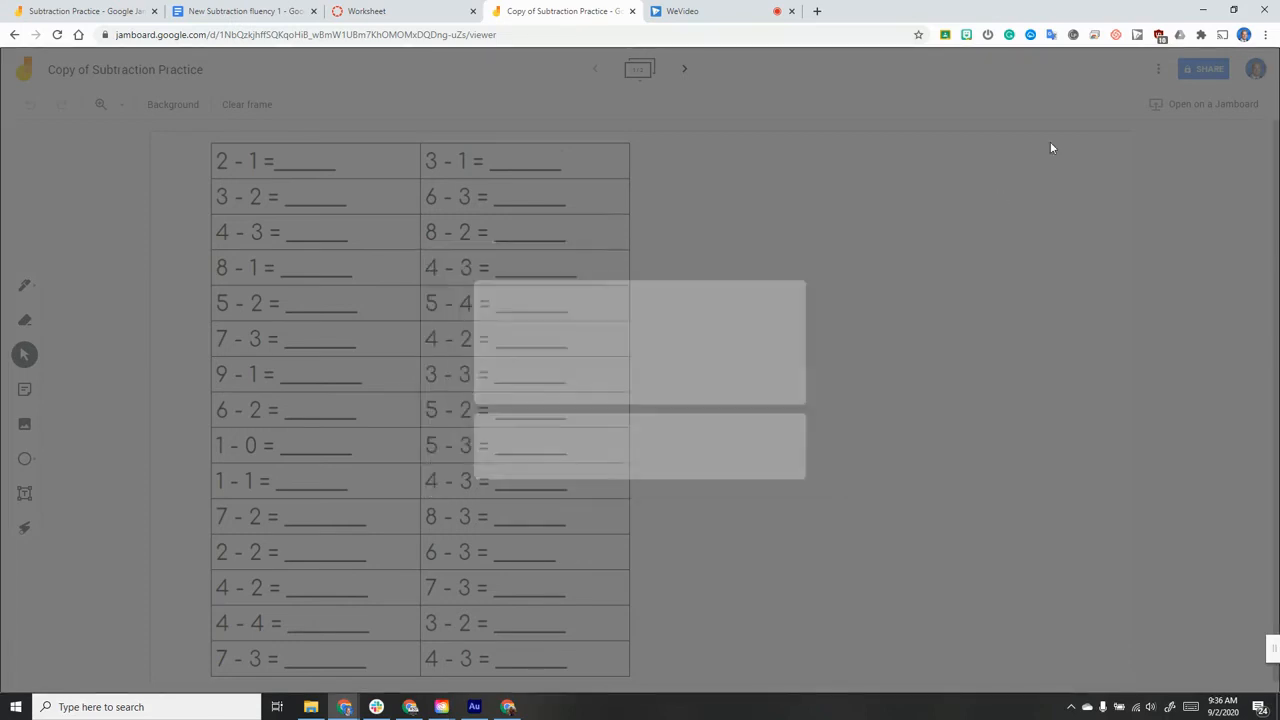
Step: Save the copied board's frame as an image and return to the Canvas Worksheet assignment to review its file upload option
{"action": "left_click", "coordinate": [1158, 70]}
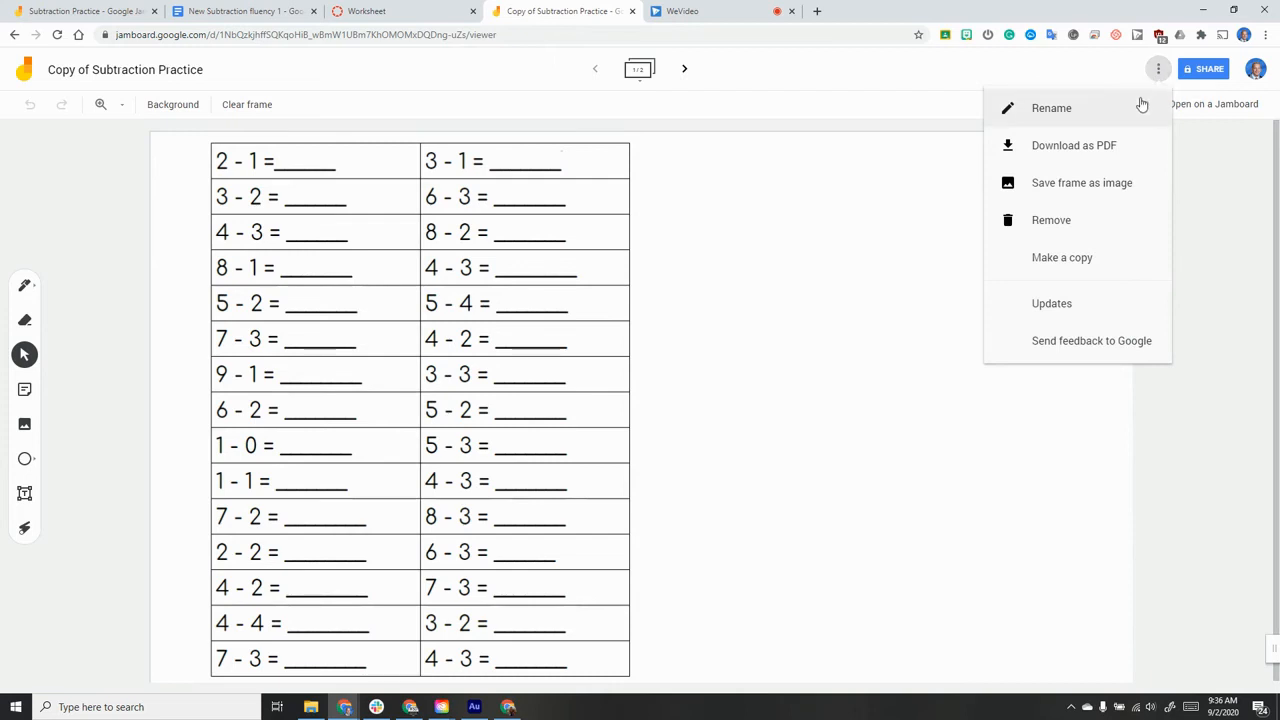
{"action": "left_click", "coordinate": [1050, 184]}
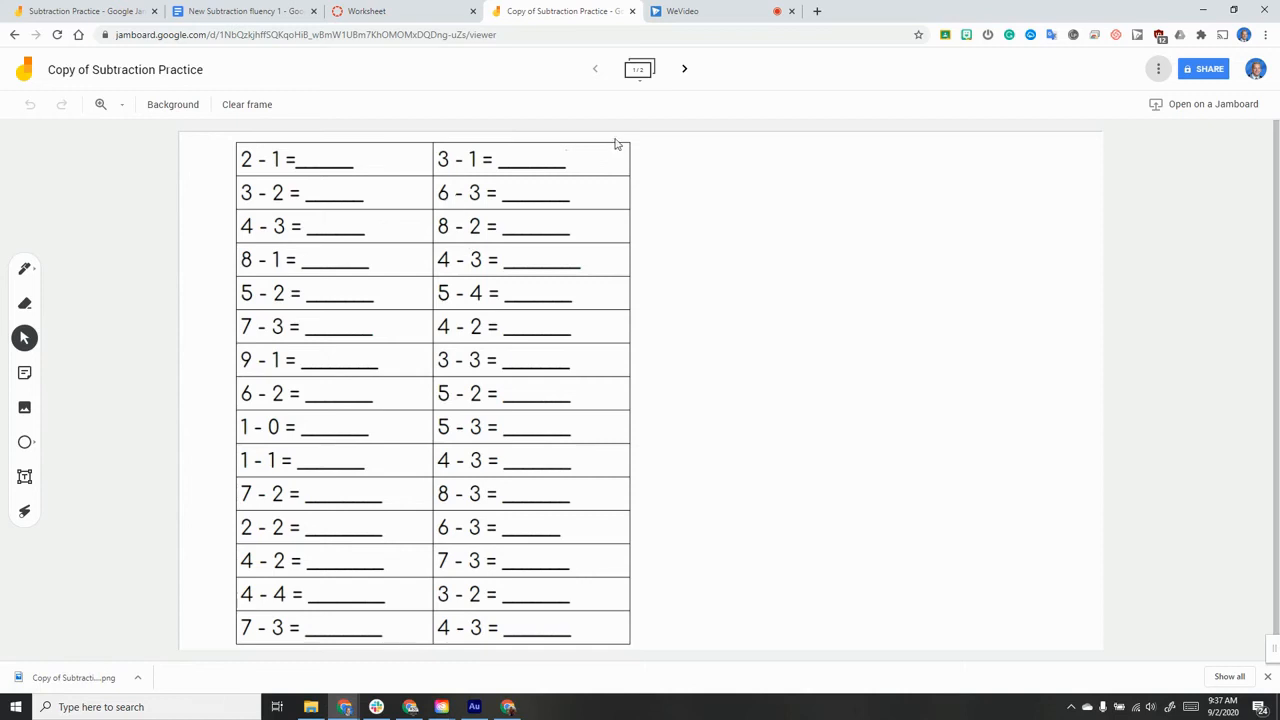
{"action": "left_click", "coordinate": [200, 11]}
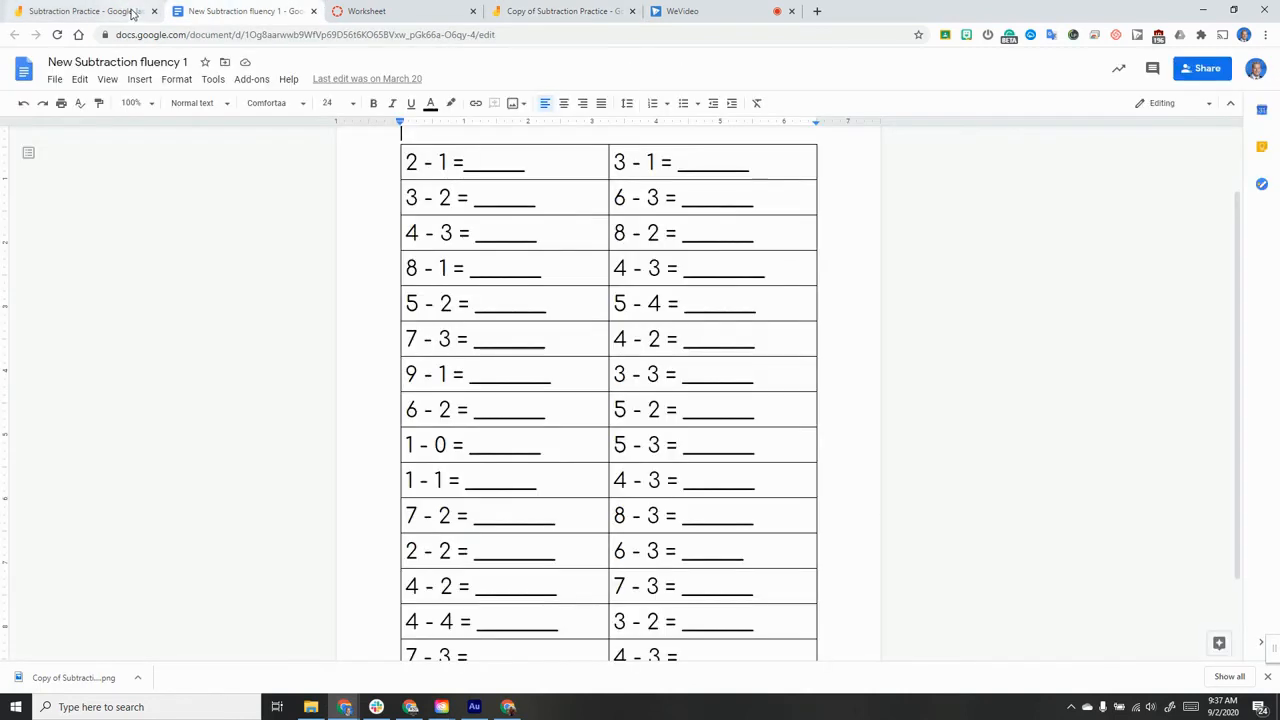
{"action": "left_click", "coordinate": [133, 13]}
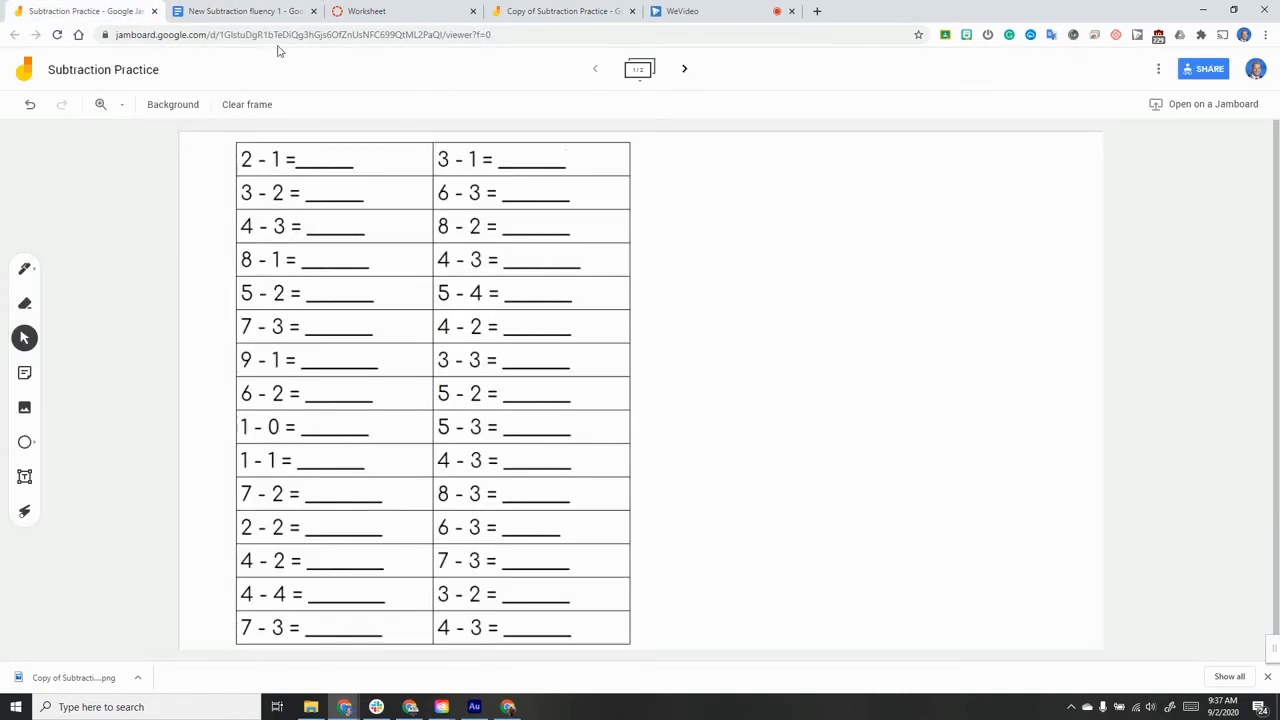
{"action": "left_click", "coordinate": [396, 15]}
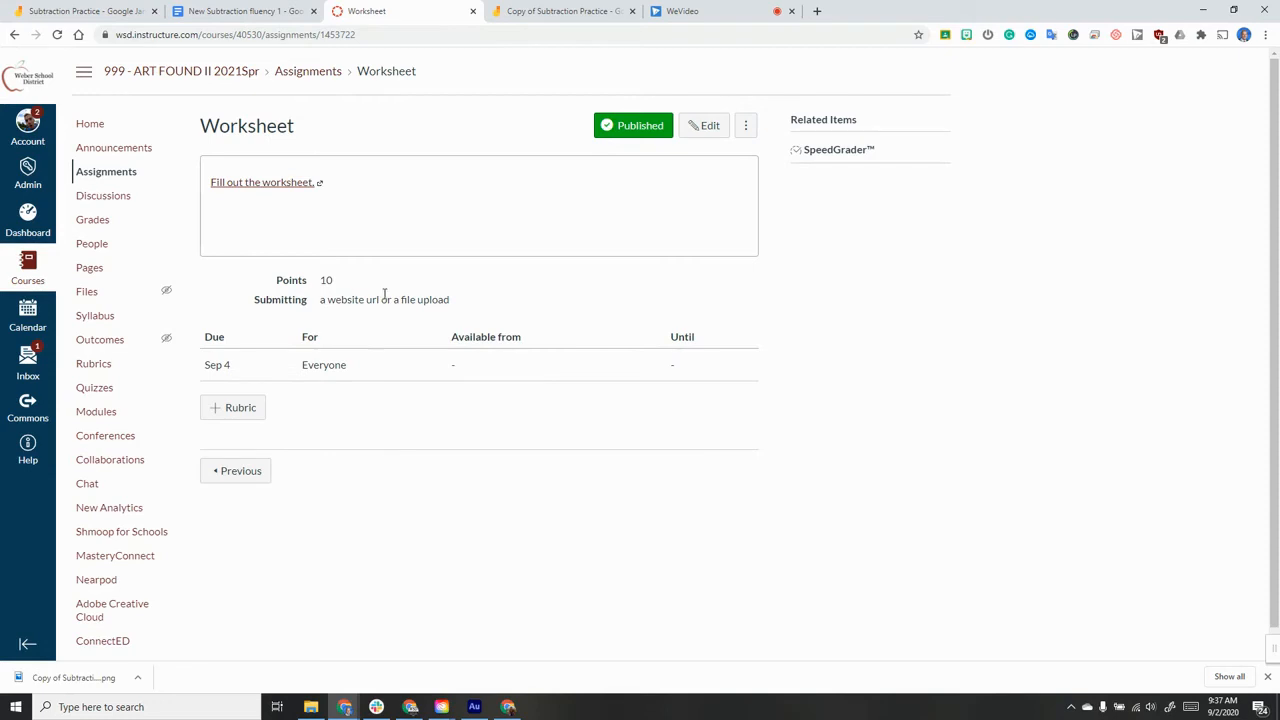
{"action": "mouse_move", "coordinate": [404, 300]}
{"action": "left_mouse_down"}
{"action": "mouse_move", "coordinate": [448, 301]}
{"action": "mouse_move", "coordinate": [409, 313]}
{"action": "left_mouse_up"}
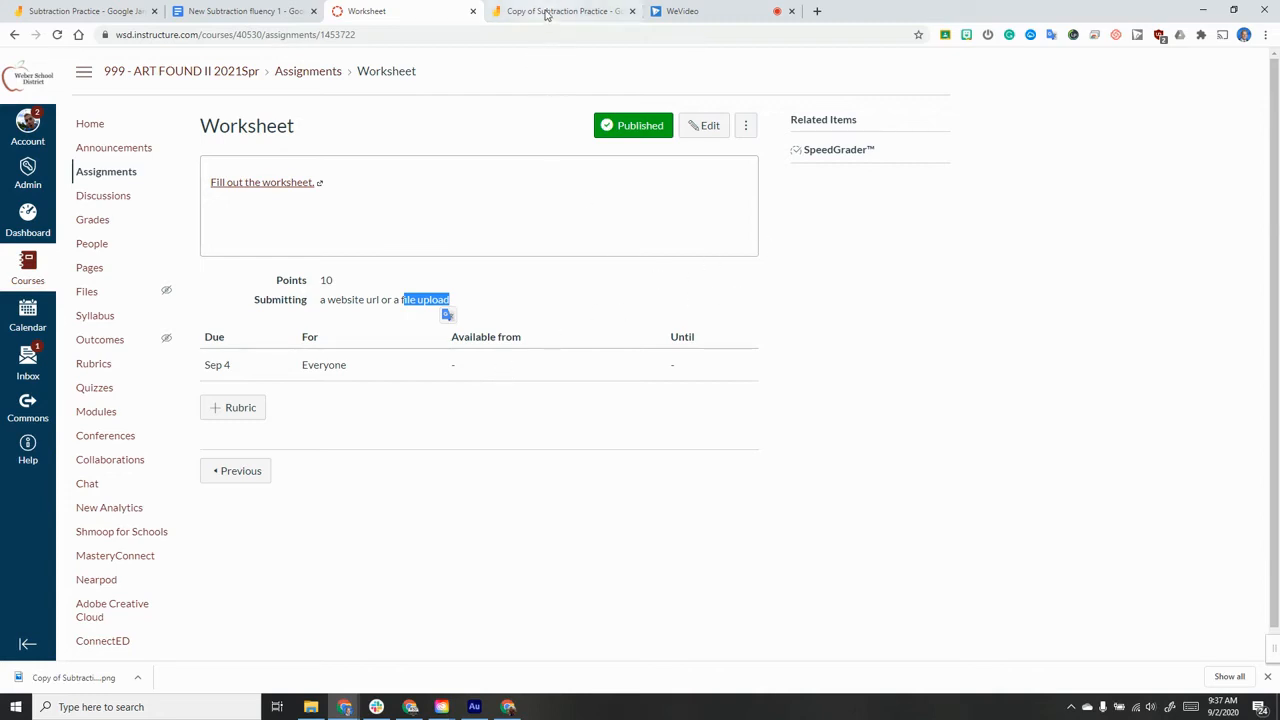
Step: Open jamboard.google.com in a new browser tab, create a new Jam and name it Clock Worksheet
{"action": "left_click", "coordinate": [103, 20]}
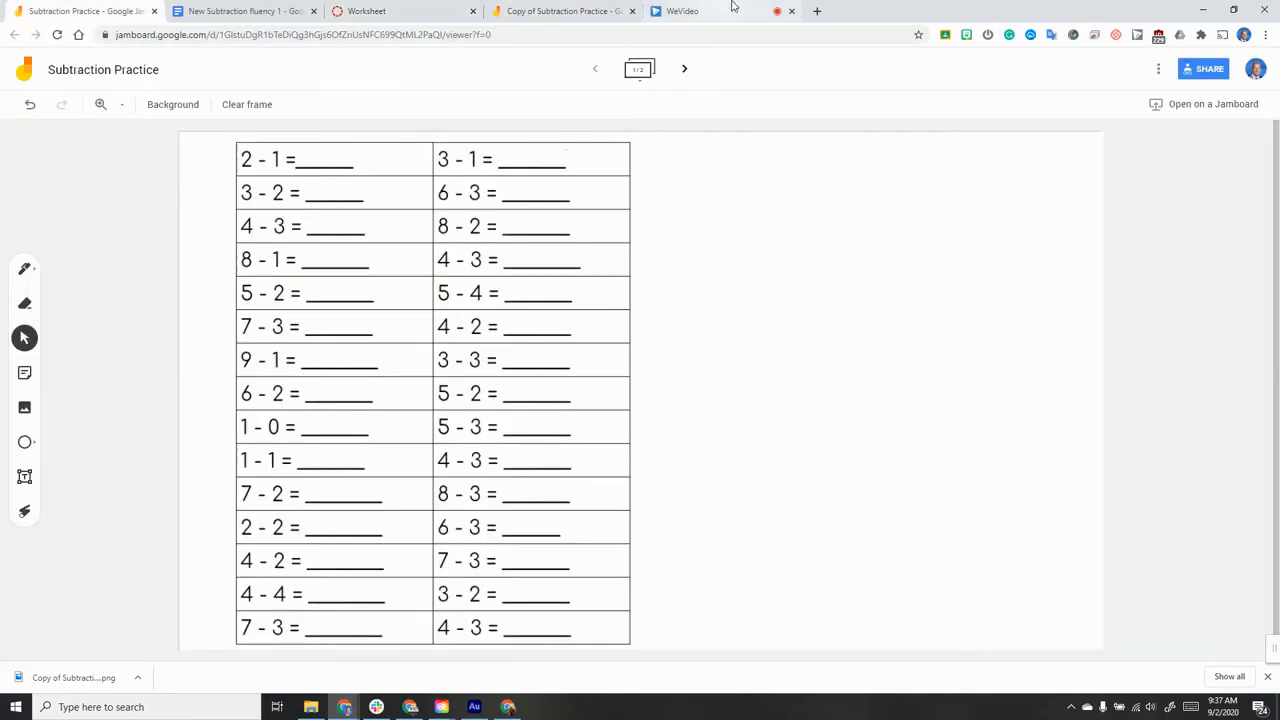
{"action": "left_click", "coordinate": [817, 11]}
{"action": "type", "text": "jamb"}
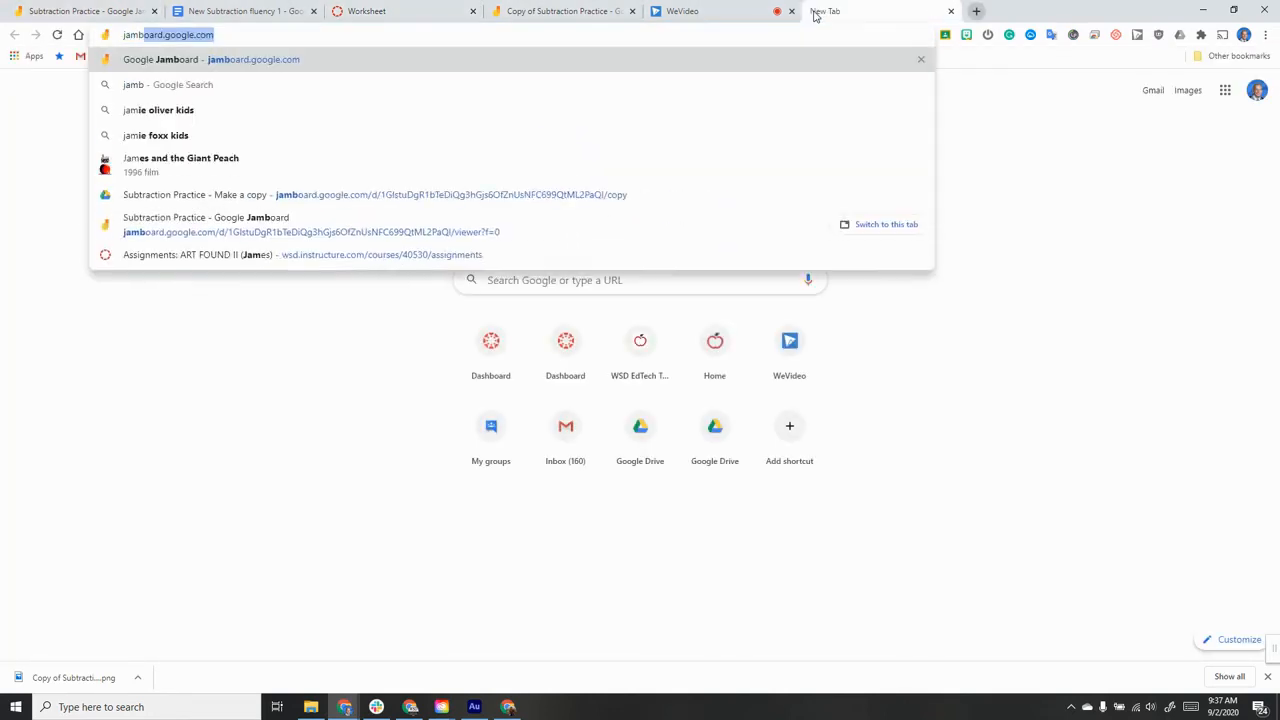
{"action": "key", "text": "Return"}
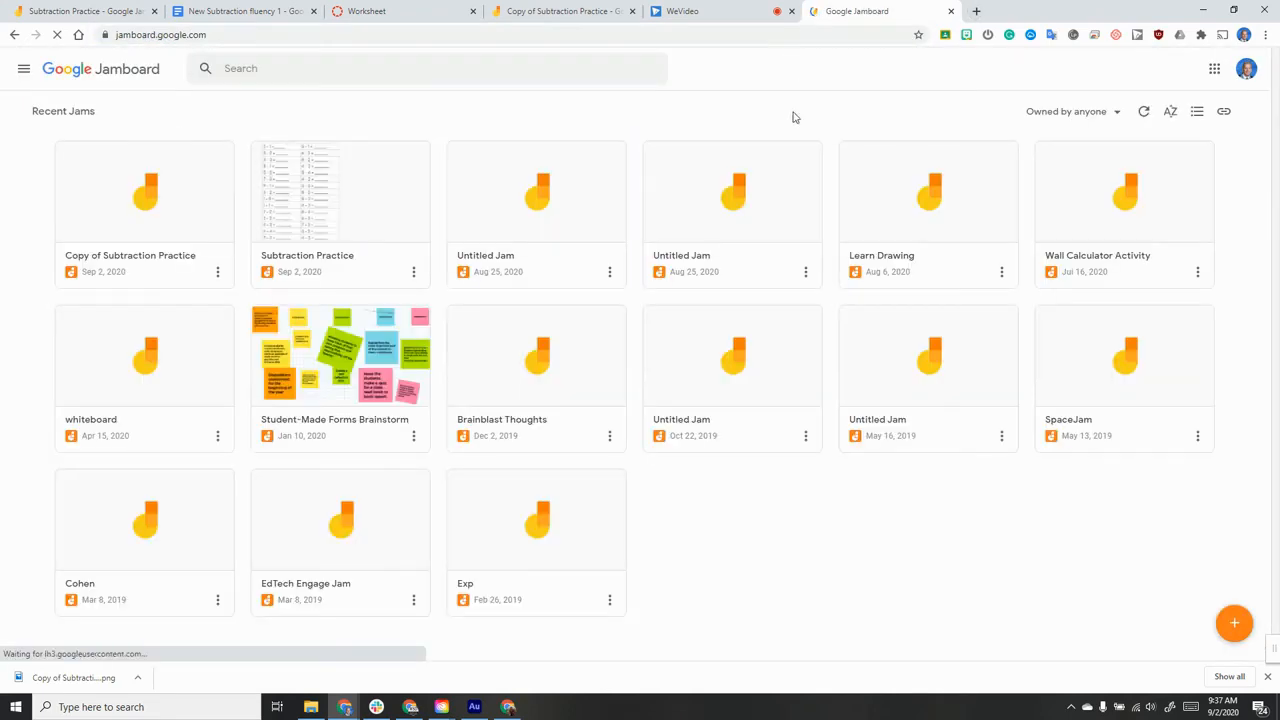
{"action": "left_click", "coordinate": [1234, 626]}
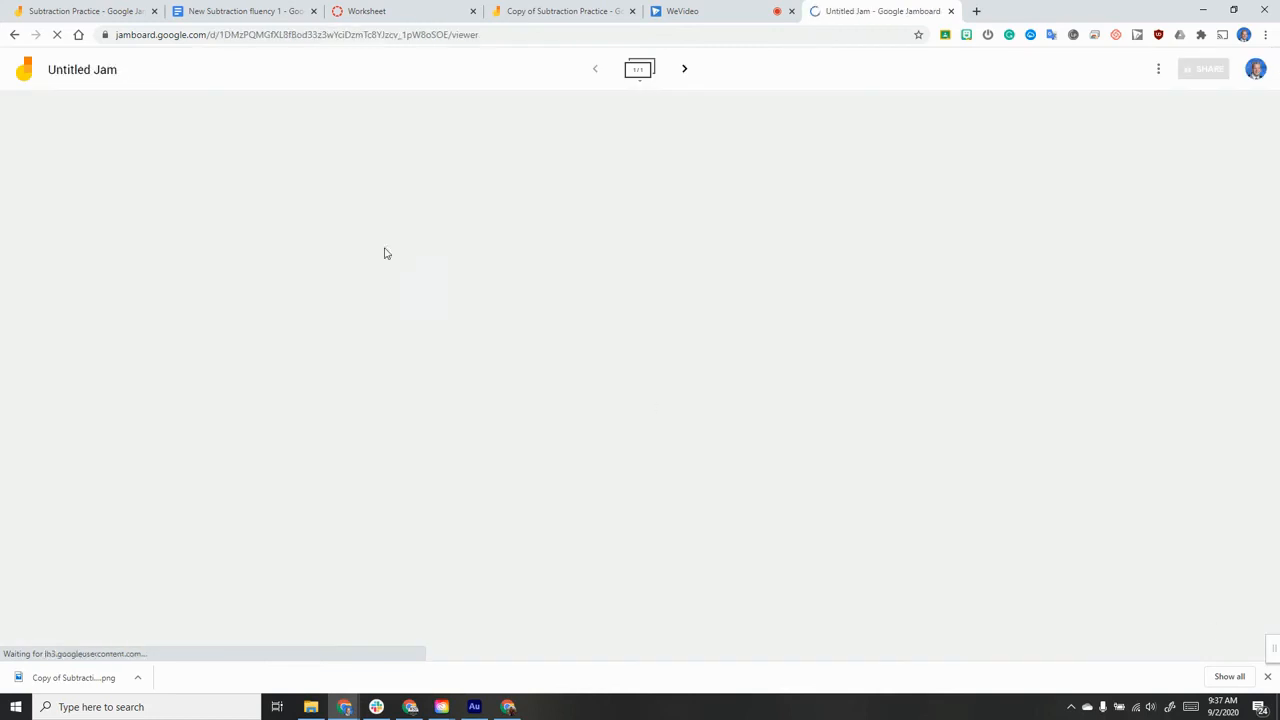
{"action": "left_click", "coordinate": [92, 72]}
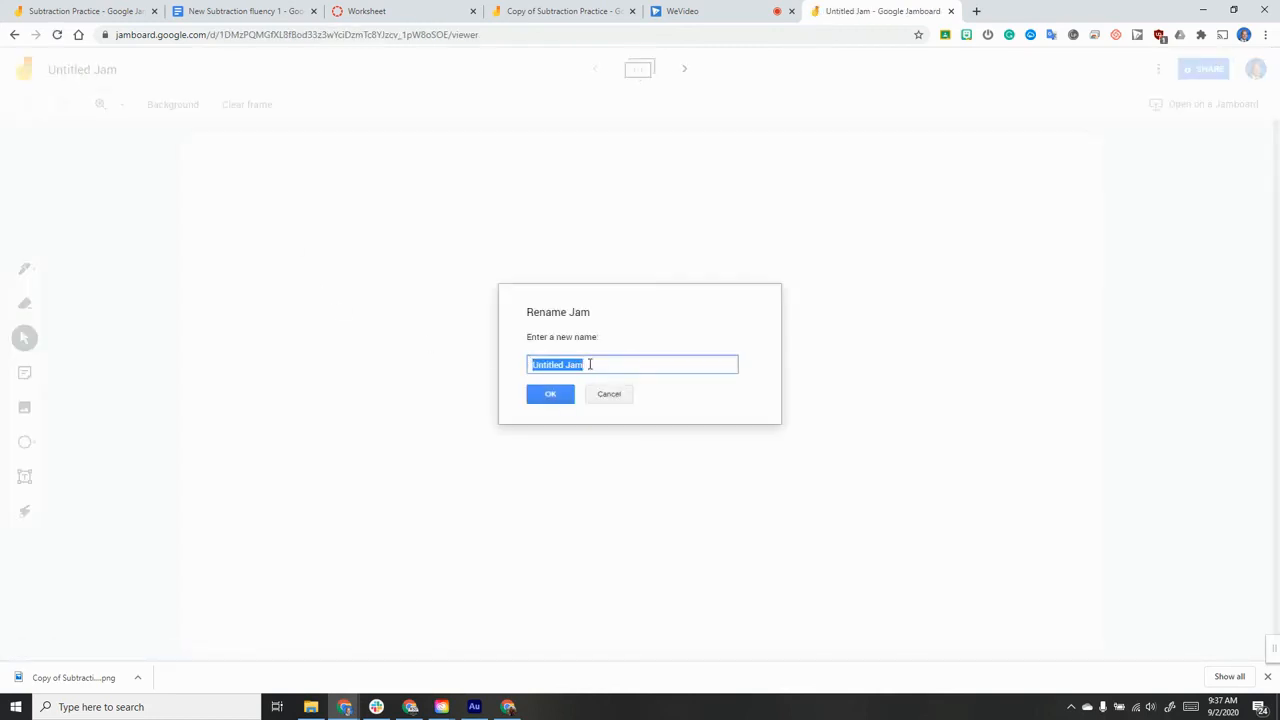
{"action": "type", "text": "Cl"}
{"action": "key", "text": "Return"}
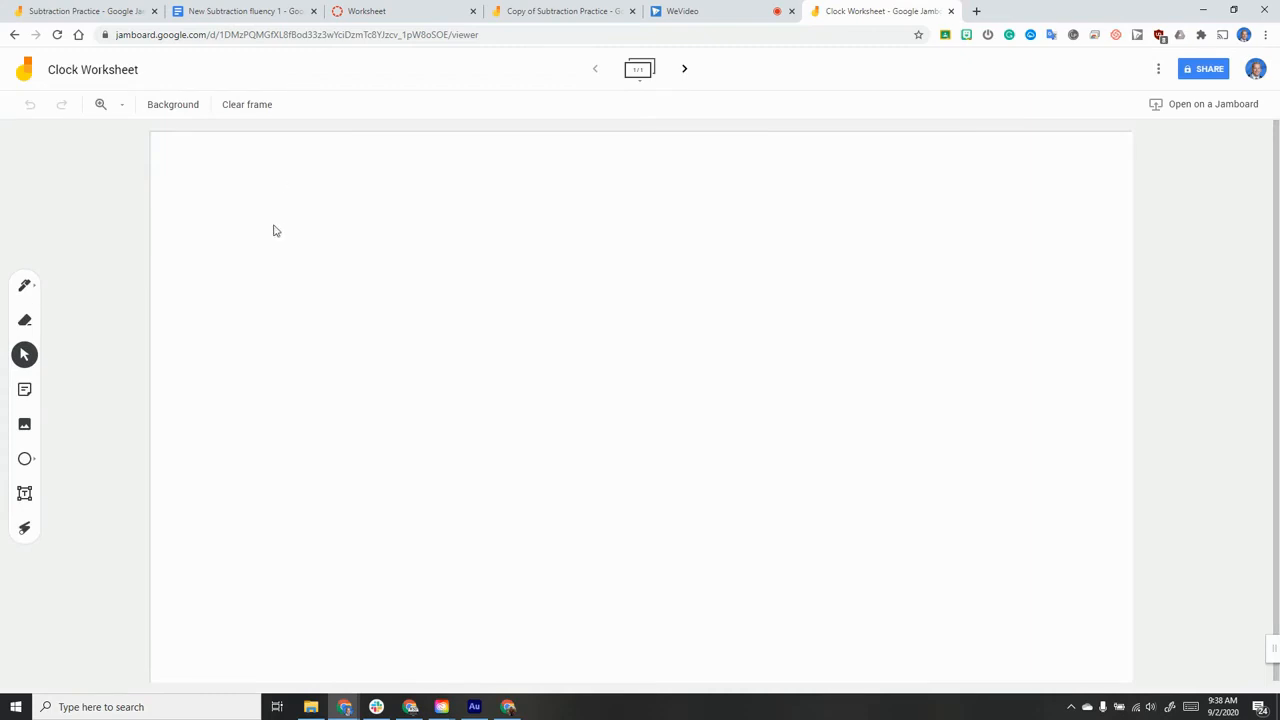
Step: Insert the "What time is it?" clock worksheet image into the blank frame
{"action": "left_click", "coordinate": [23, 425]}
{"action": "left_click", "coordinate": [646, 406]}
{"action": "left_click", "coordinate": [195, 111]}
{"action": "left_click", "coordinate": [525, 337]}
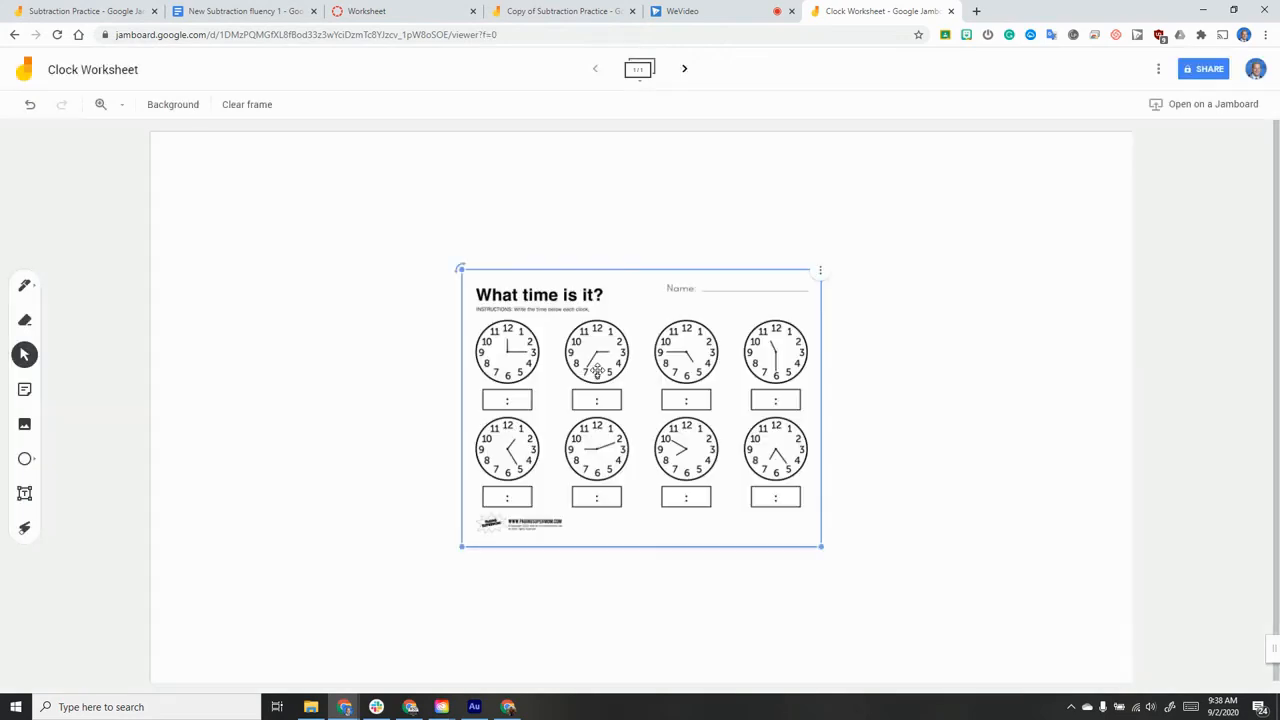
Step: Move the clock image to the frame's upper-left corner and enlarge it to fill the frame's height, then deselect it
{"action": "left_click_drag", "start_coordinate": [822, 548], "coordinate": [1006, 634]}
{"action": "left_click_drag", "start_coordinate": [592, 320], "coordinate": [291, 185]}
{"action": "left_click_drag", "start_coordinate": [684, 543], "coordinate": [917, 651]}
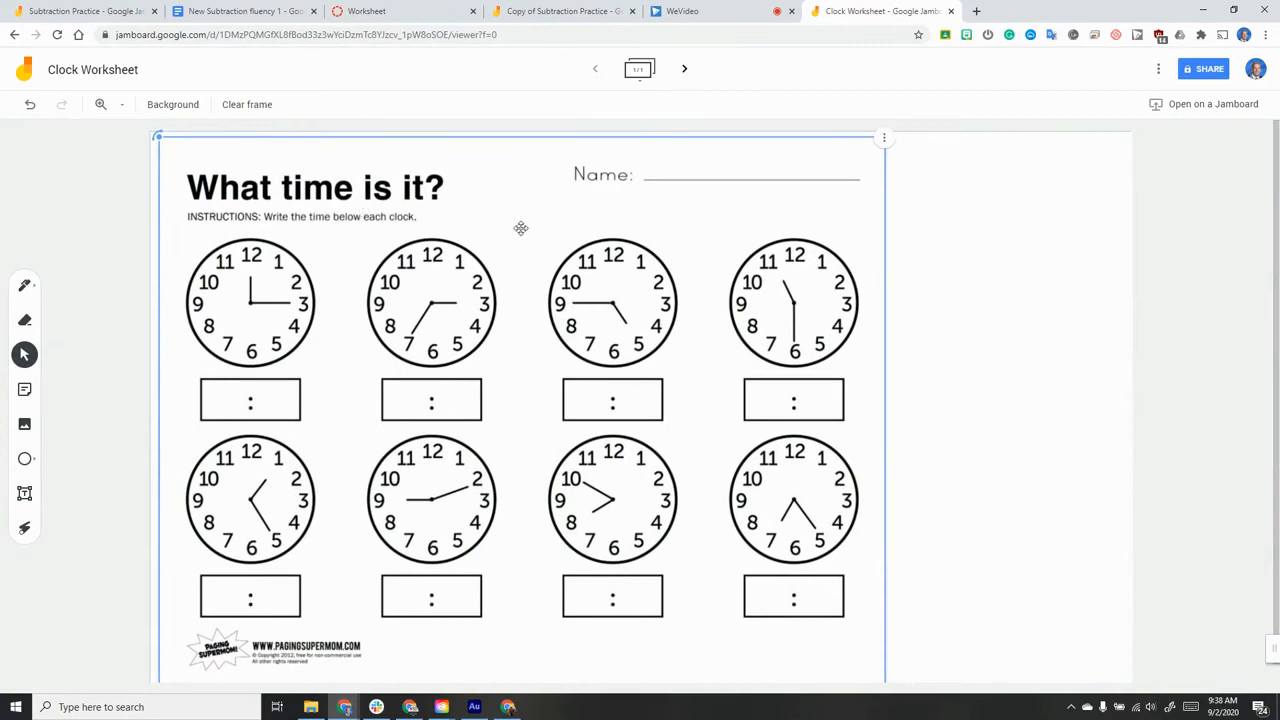
{"action": "left_click", "coordinate": [87, 350]}
Step: Copy the Clock Worksheet board's sharing link and switch to the Canvas Worksheet assignment
{"action": "left_click", "coordinate": [1203, 69]}
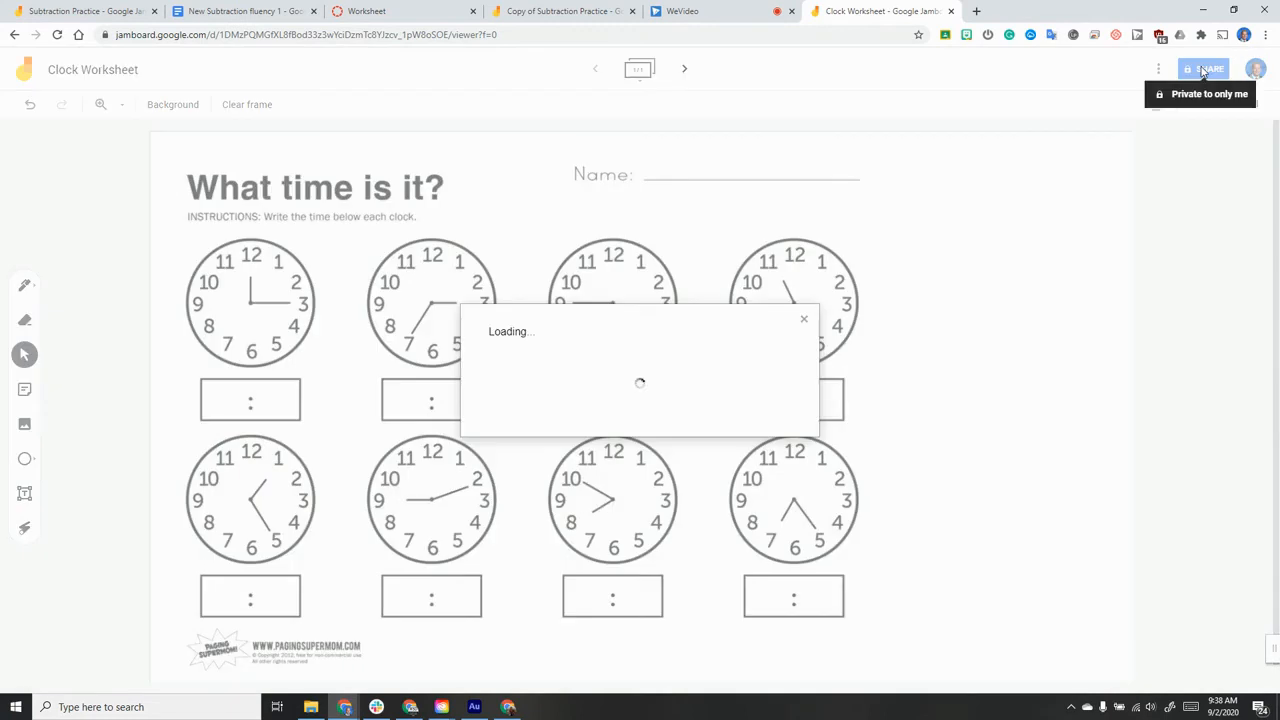
{"action": "left_click", "coordinate": [818, 474]}
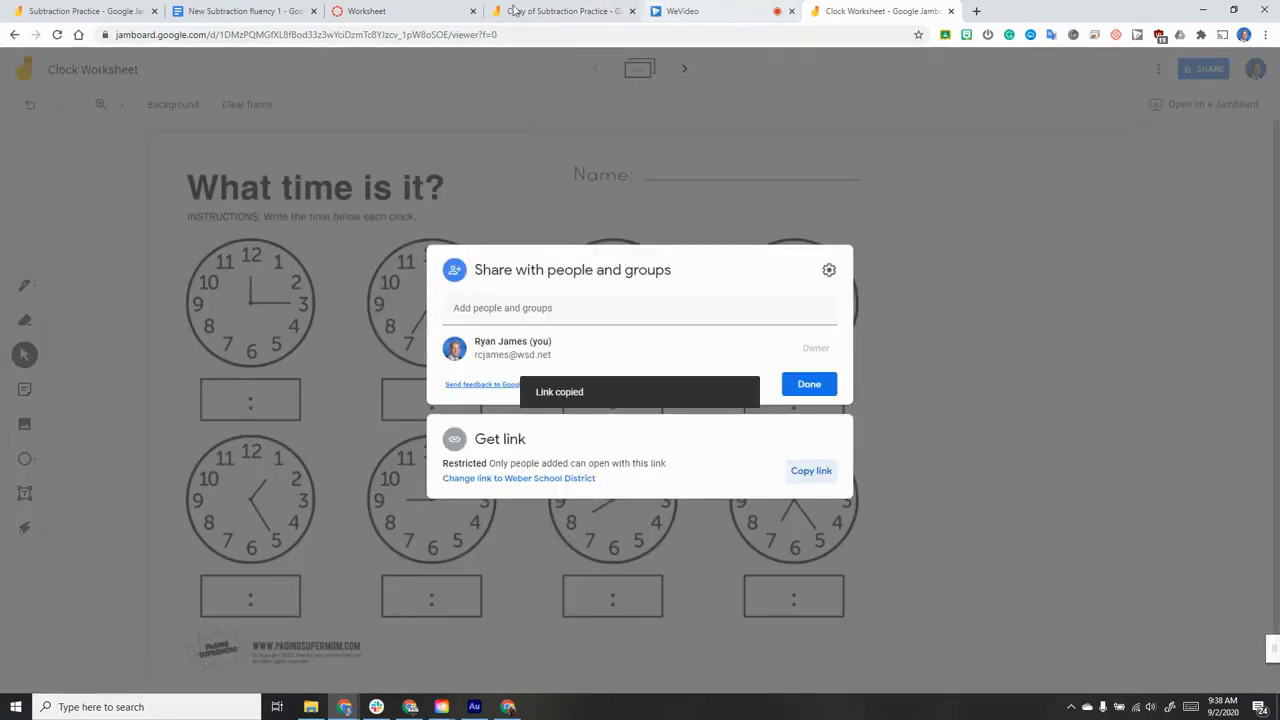
{"action": "left_click", "coordinate": [411, 11]}
{"action": "left_click", "coordinate": [335, 192]}
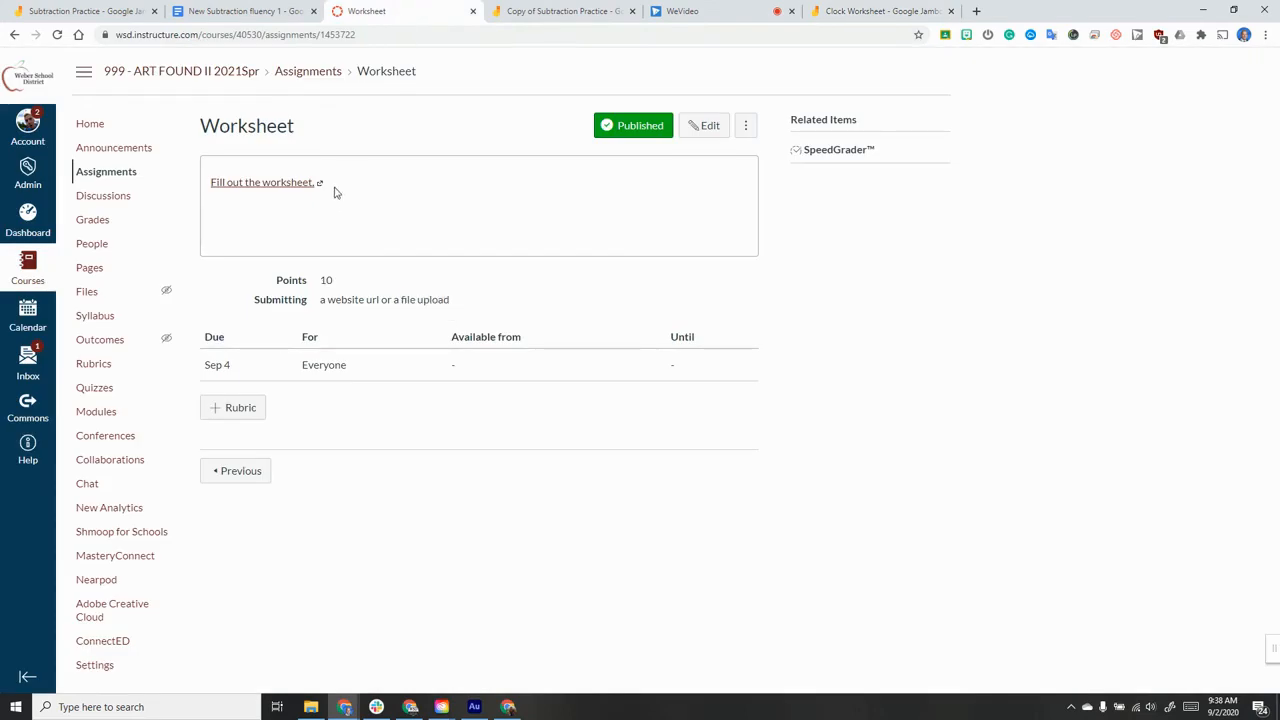
Step: Add the line "And this worksheet." to the assignment description and link it to the copied Jamboard URL, replacing "edit?usp=sharing" with "copy"
{"action": "left_click", "coordinate": [703, 126]}
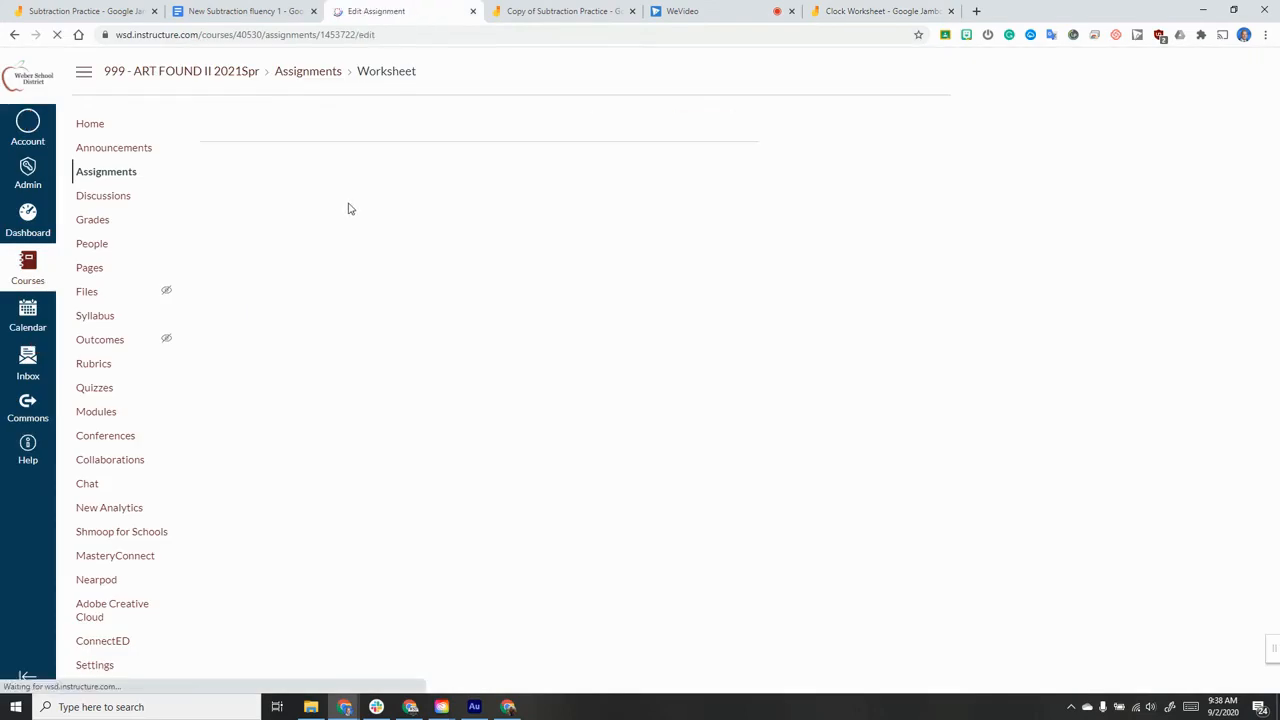
{"action": "left_click", "coordinate": [421, 303]}
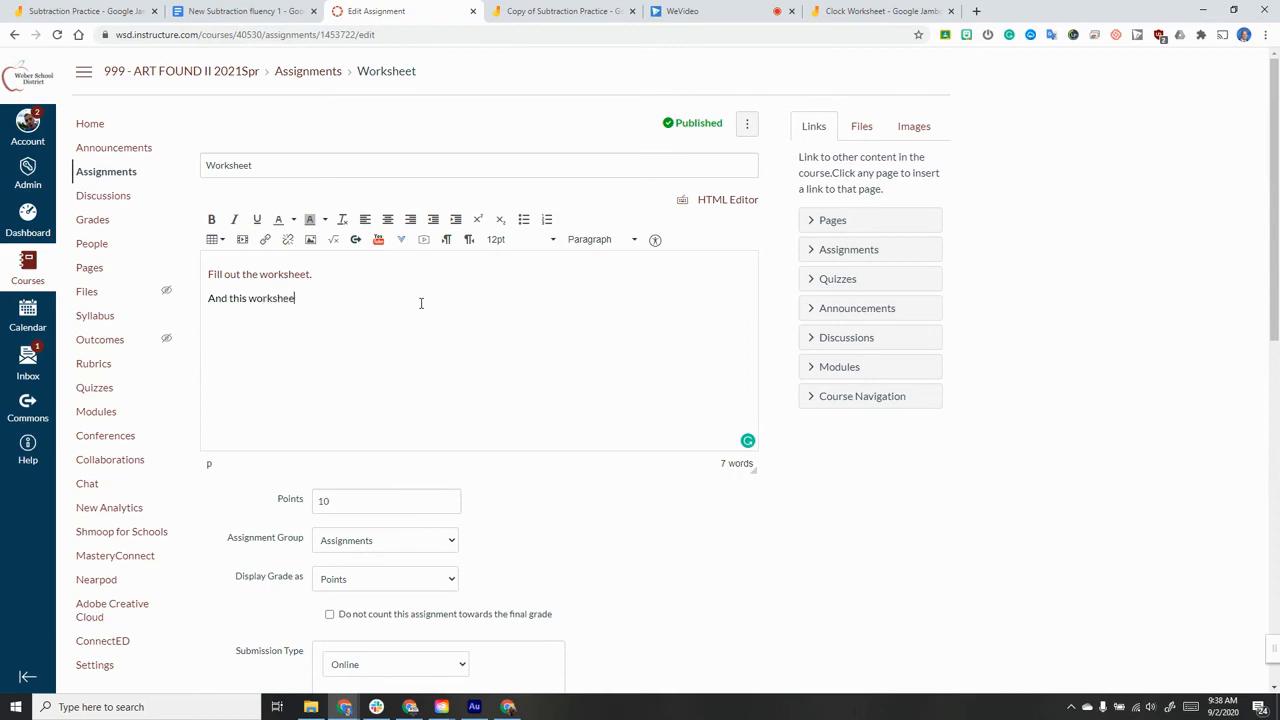
{"action": "left_click_drag", "start_coordinate": [206, 297], "coordinate": [325, 296]}
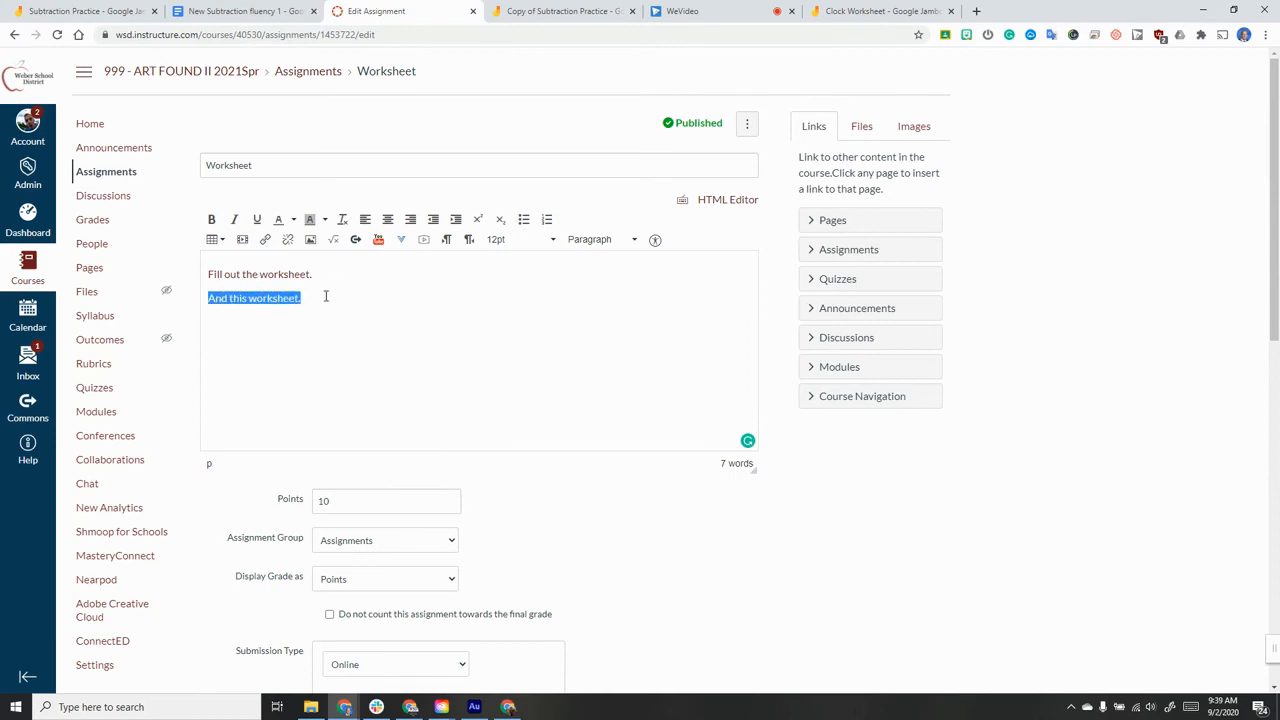
{"action": "left_click", "coordinate": [264, 240]}
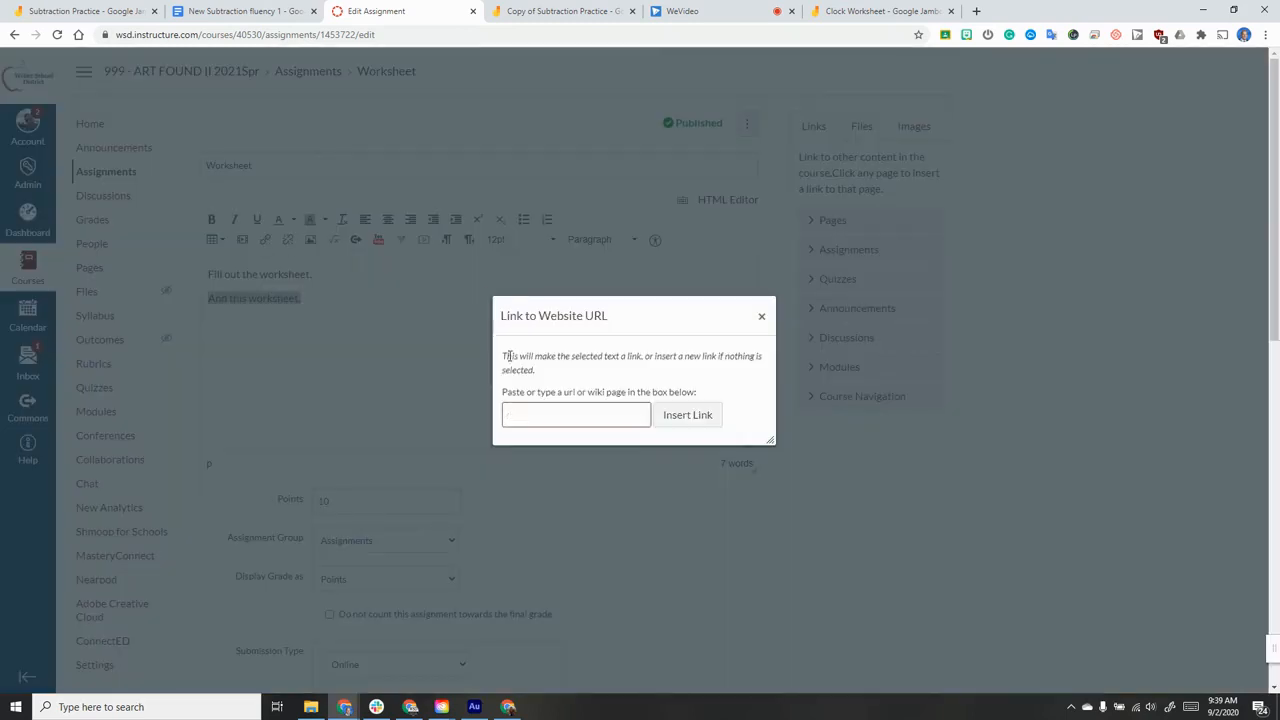
{"action": "key", "text": "ctrl+v"}
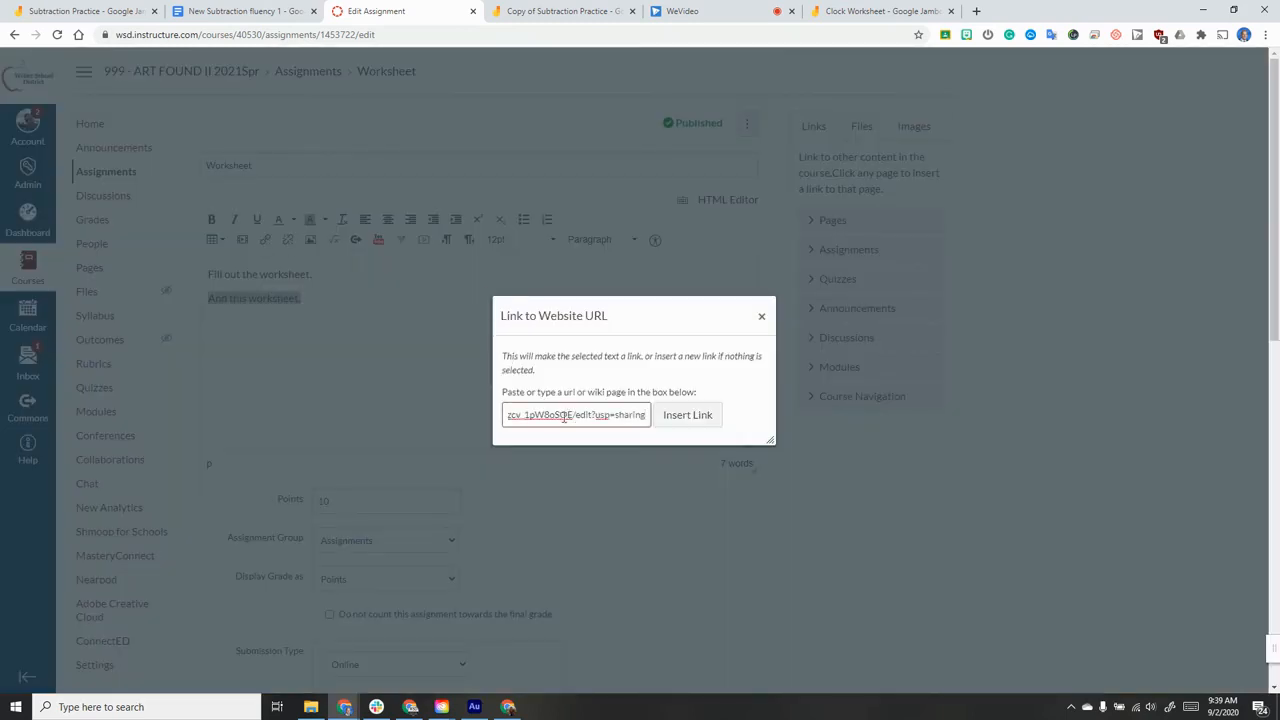
{"action": "left_click_drag", "start_coordinate": [588, 414], "coordinate": [650, 418]}
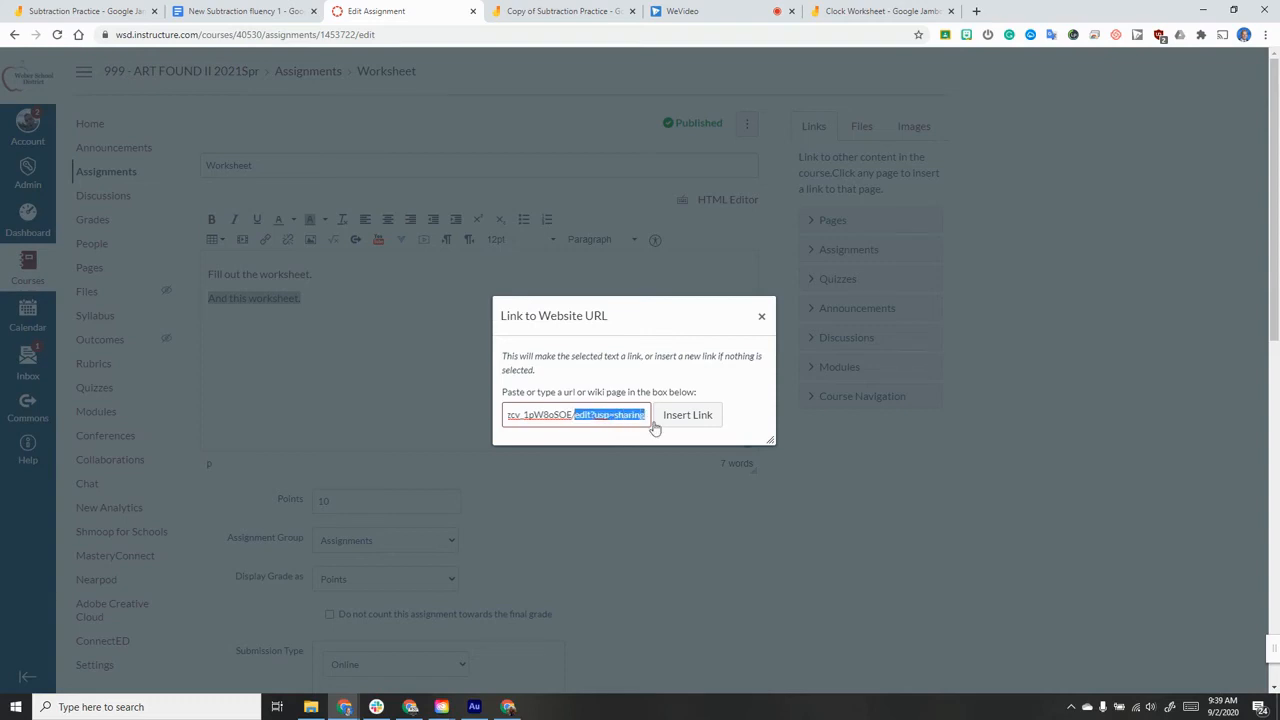
{"action": "type", "text": "copy"}
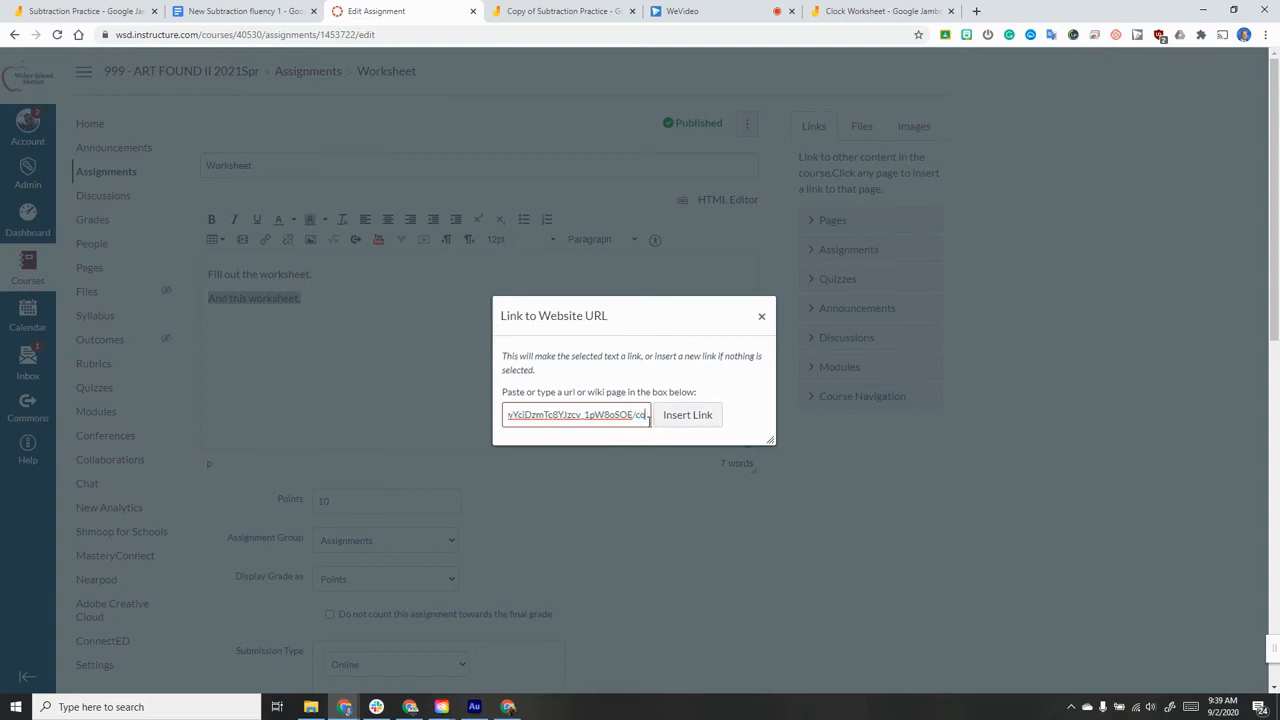
{"action": "left_click", "coordinate": [692, 420]}
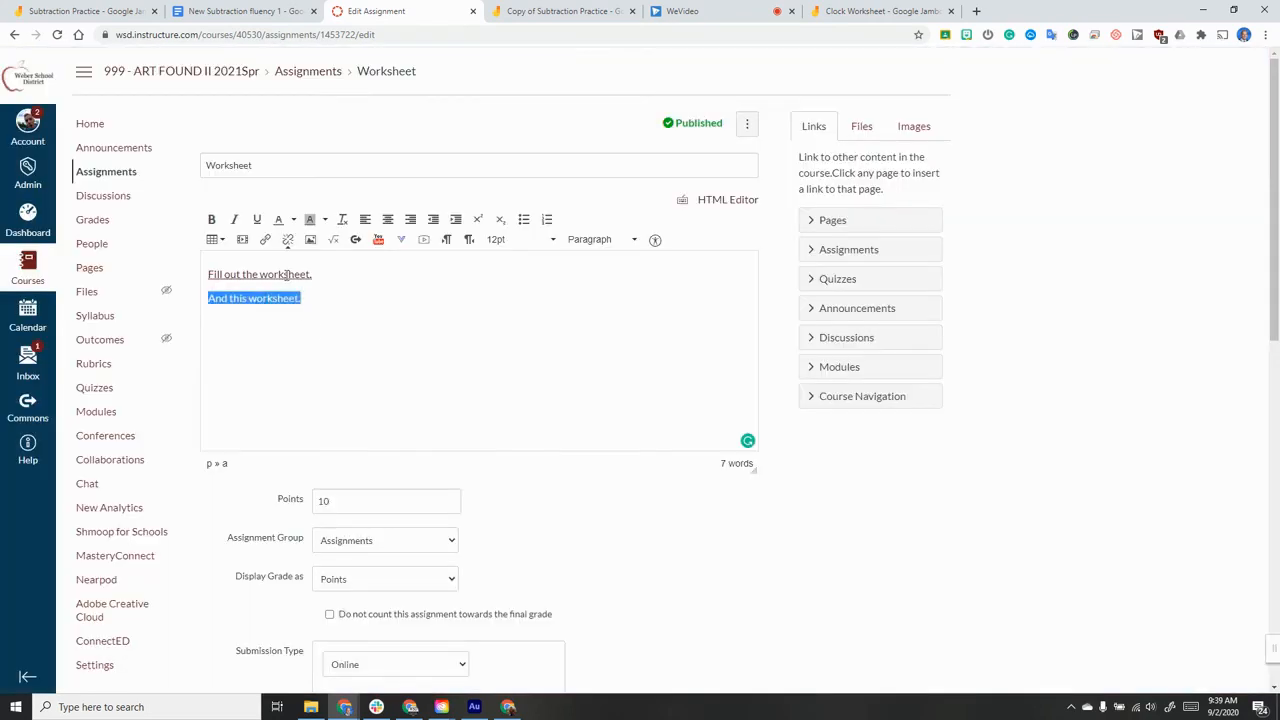
Step: Upload the "reading-worskheets-math" clock worksheet image from Downloads to Course files and embed it on a new line below "And this worksheet."
{"action": "left_click", "coordinate": [304, 297]}
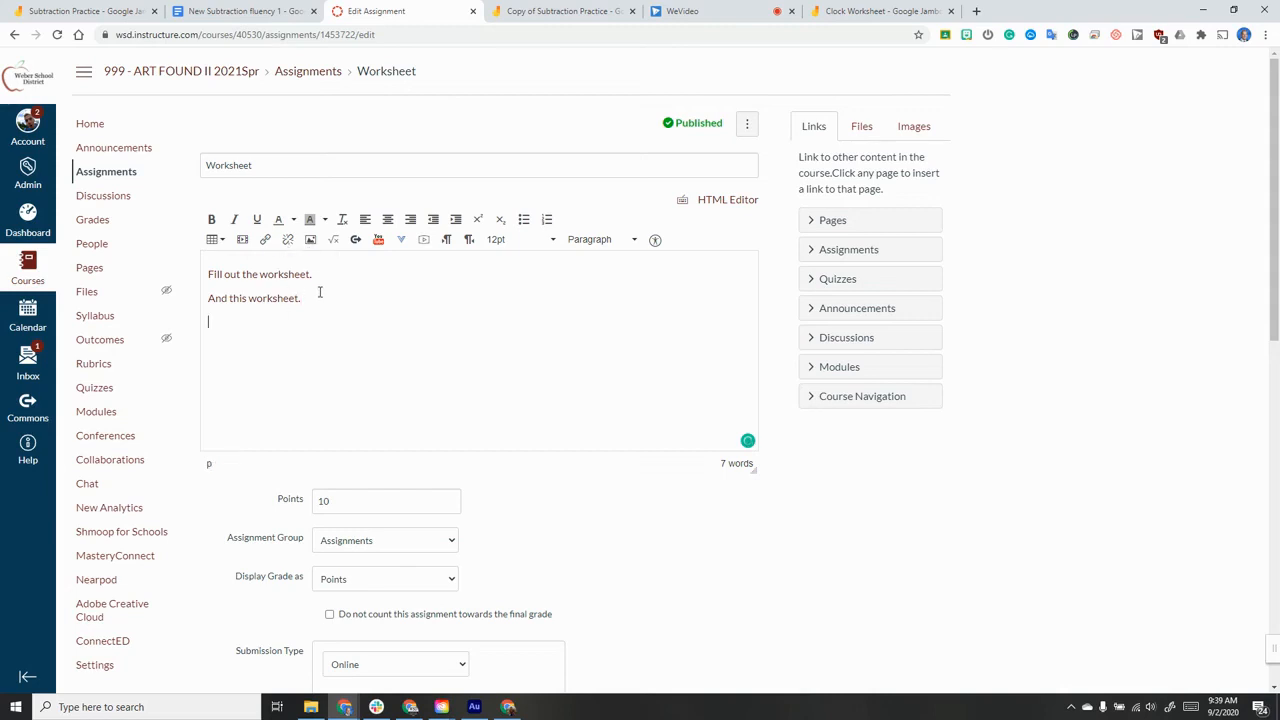
{"action": "key", "text": "Return"}
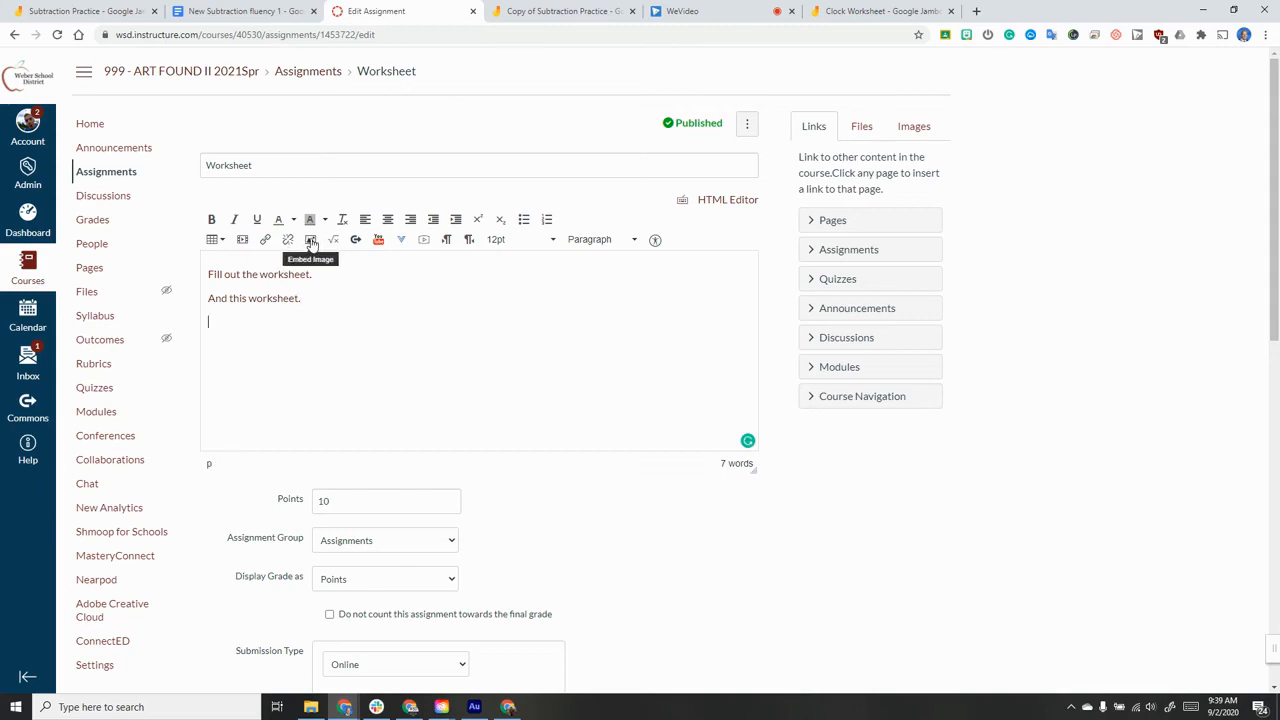
{"action": "left_click", "coordinate": [310, 241]}
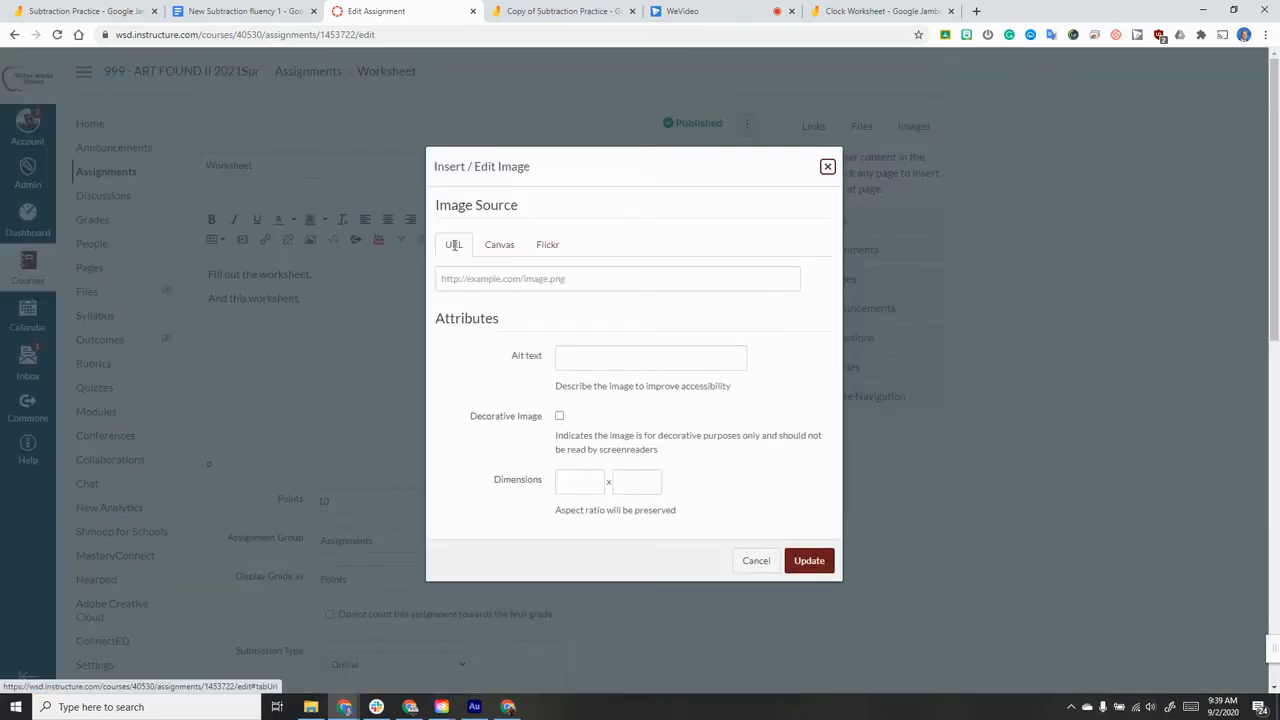
{"action": "left_click", "coordinate": [492, 248]}
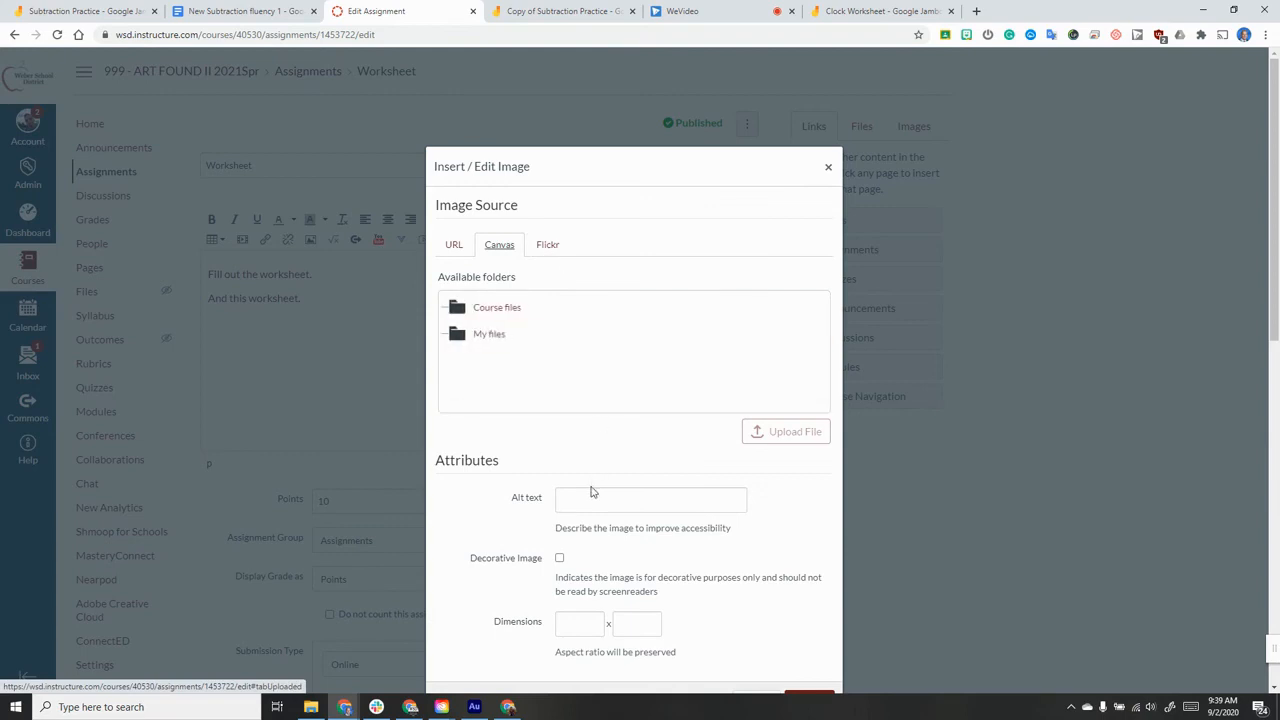
{"action": "scroll", "coordinate": [631, 472], "scroll_direction": "down", "scroll_amount": 3}
{"action": "scroll", "coordinate": [686, 386], "scroll_direction": "up", "scroll_amount": 2}
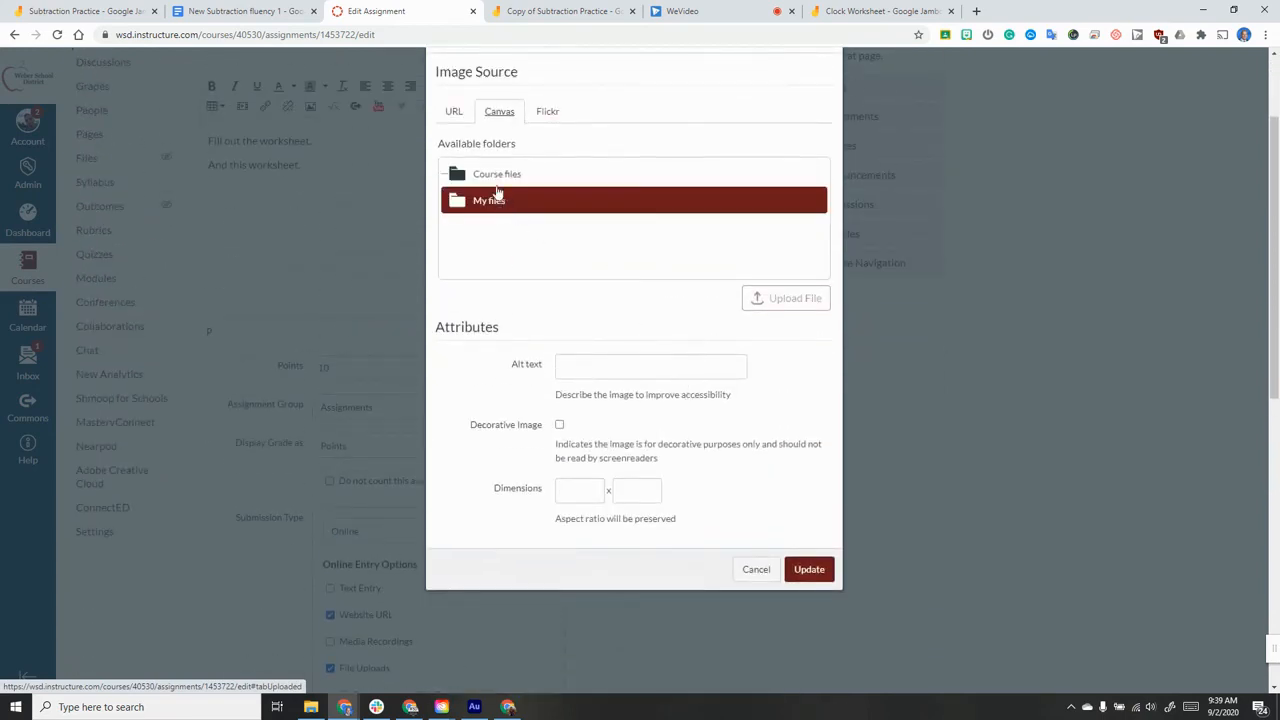
{"action": "left_click", "coordinate": [495, 185]}
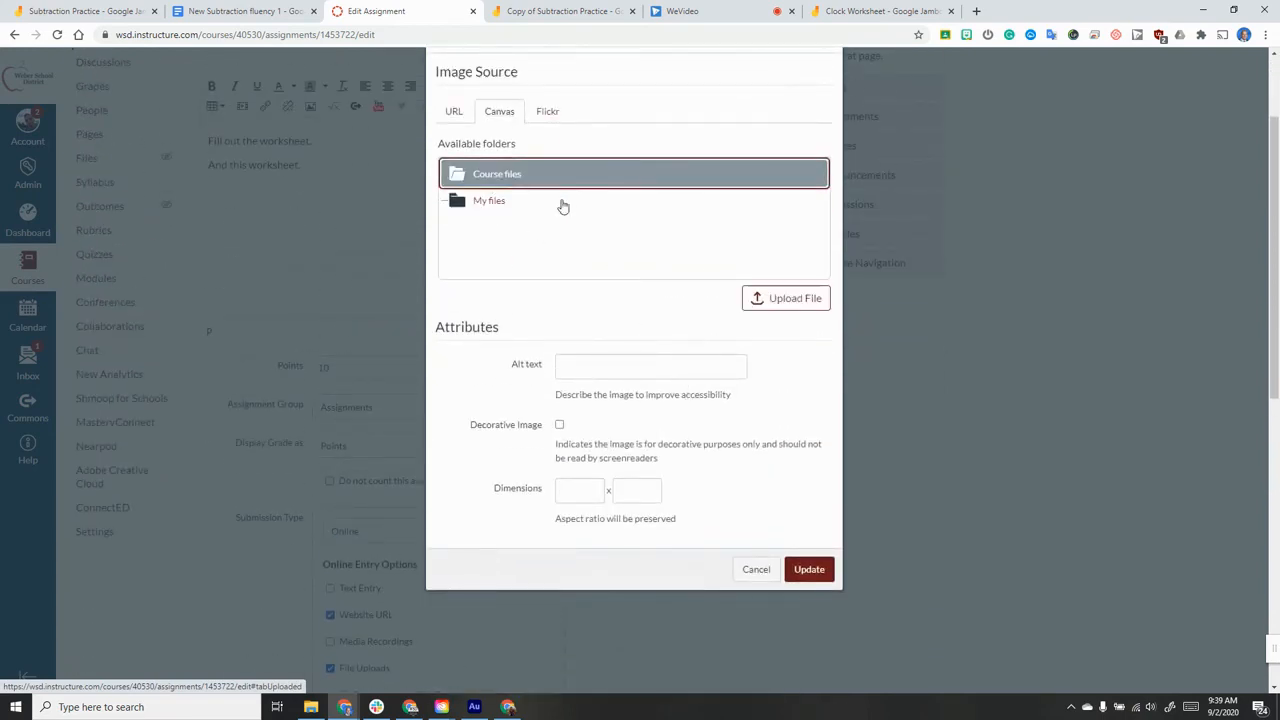
{"action": "left_click", "coordinate": [790, 298]}
{"action": "left_click", "coordinate": [196, 130]}
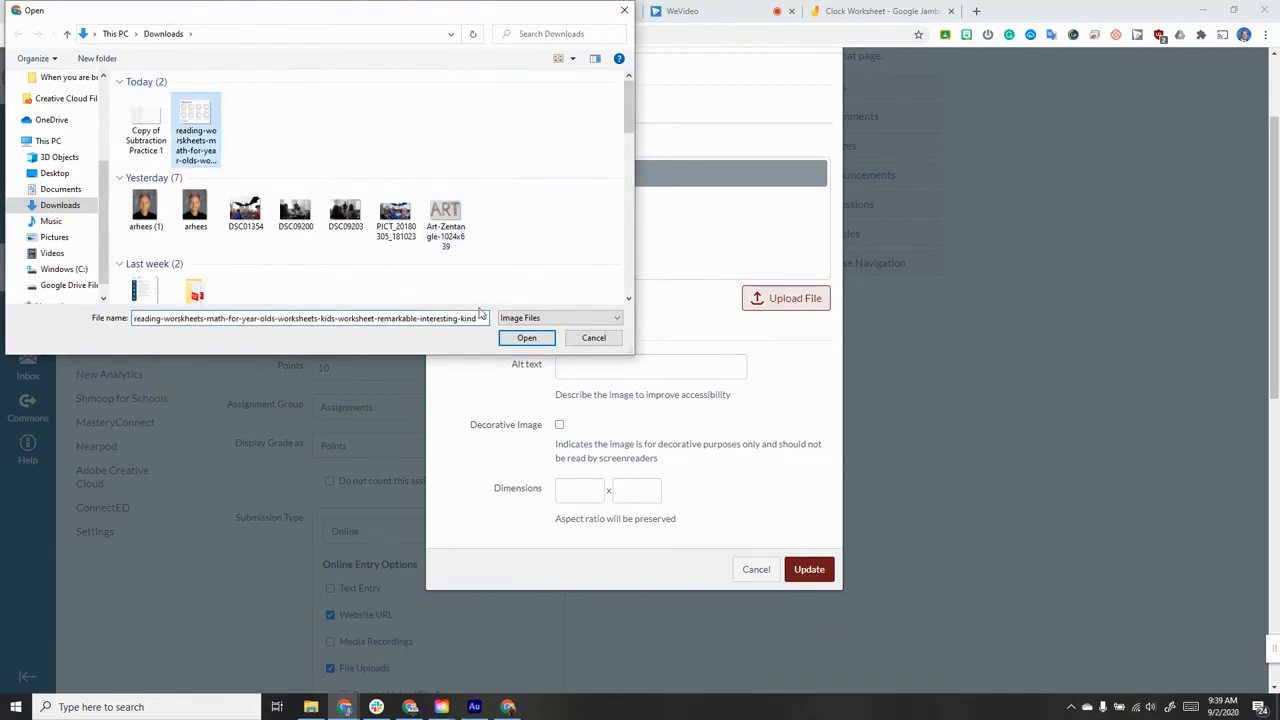
{"action": "left_click", "coordinate": [526, 337]}
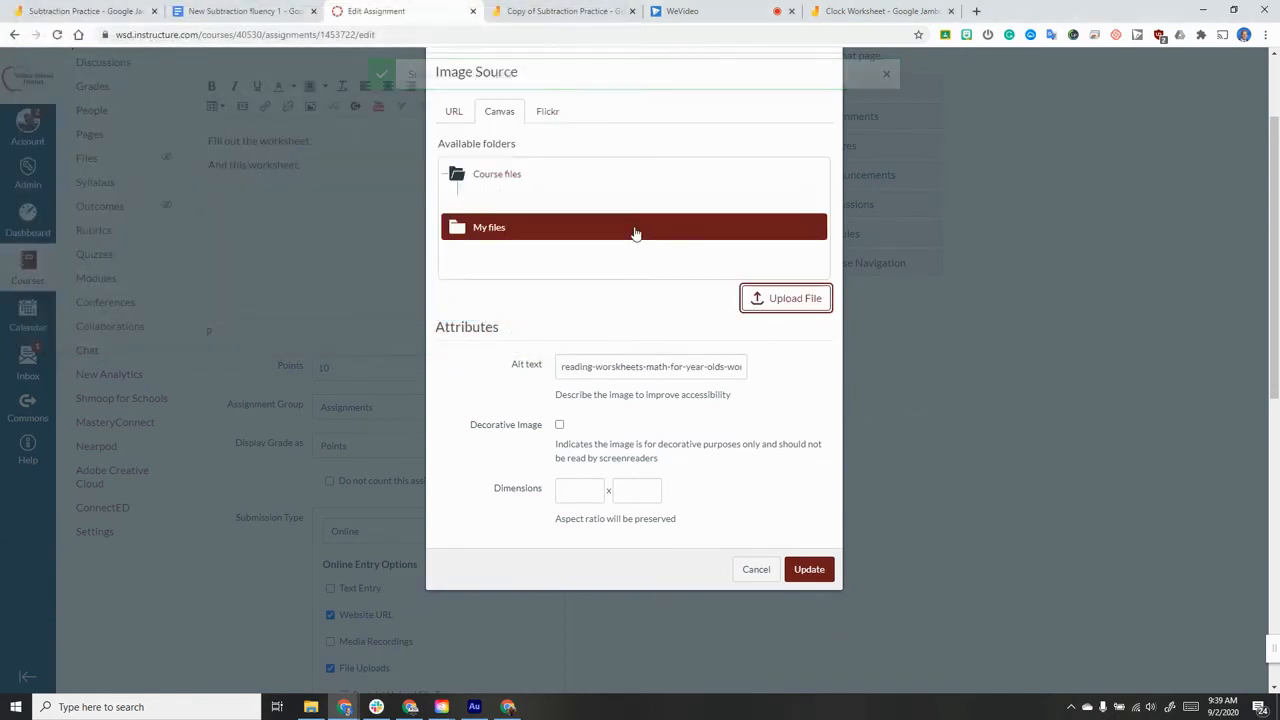
{"action": "left_click", "coordinate": [809, 570]}
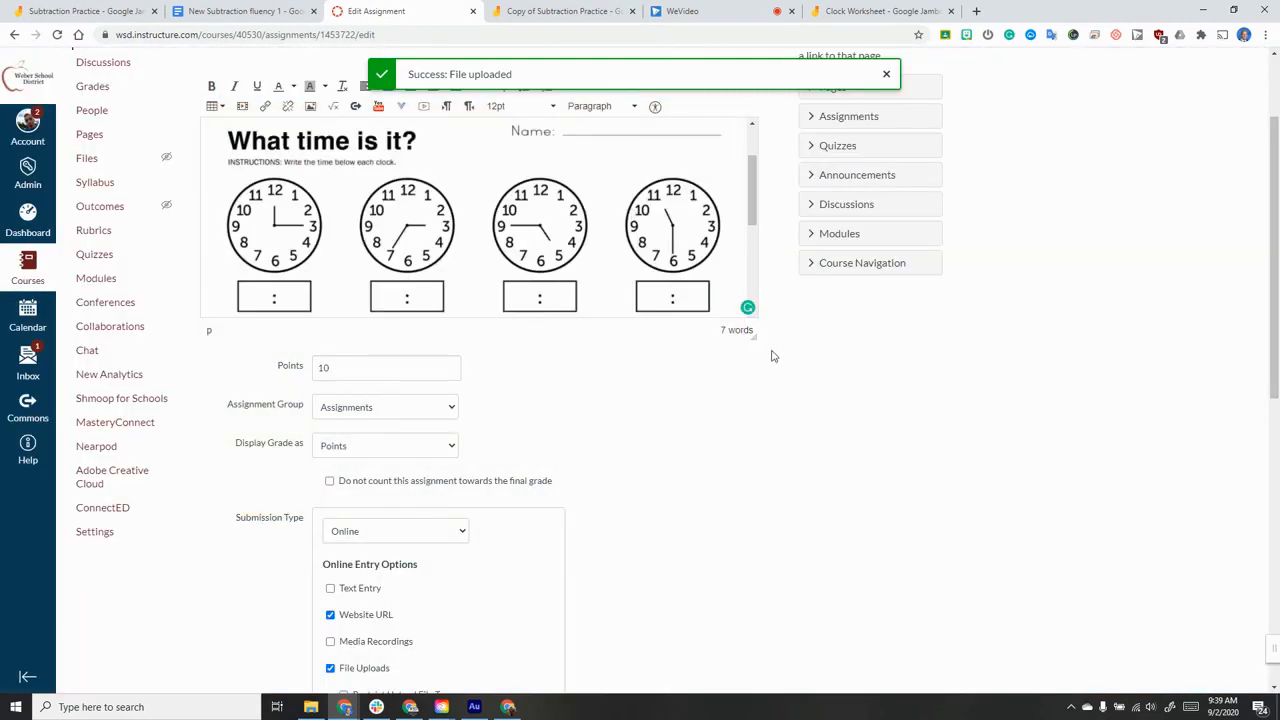
Step: Enlarge the description editor's height and shrink the embedded clock image to less than half the editor's width
{"action": "left_click_drag", "start_coordinate": [754, 338], "coordinate": [805, 500]}
{"action": "left_click_drag", "start_coordinate": [750, 376], "coordinate": [425, 226]}
{"action": "left_click", "coordinate": [720, 440]}
{"action": "left_click", "coordinate": [436, 296]}
{"action": "left_click", "coordinate": [297, 265]}
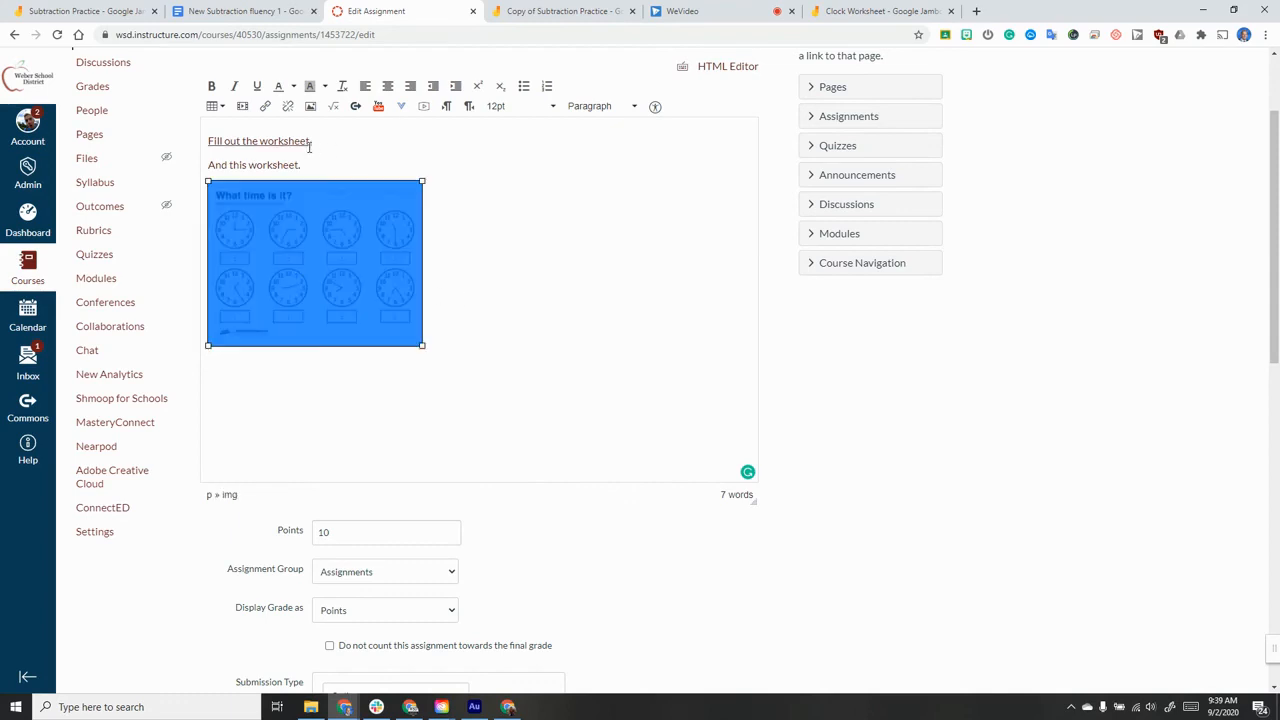
Step: Link the embedded clock image to the copied Jamboard URL, replacing "edit?usp=sharing" with "copy"
{"action": "left_click", "coordinate": [505, 240]}
{"action": "left_click", "coordinate": [311, 244]}
{"action": "left_click", "coordinate": [266, 108]}
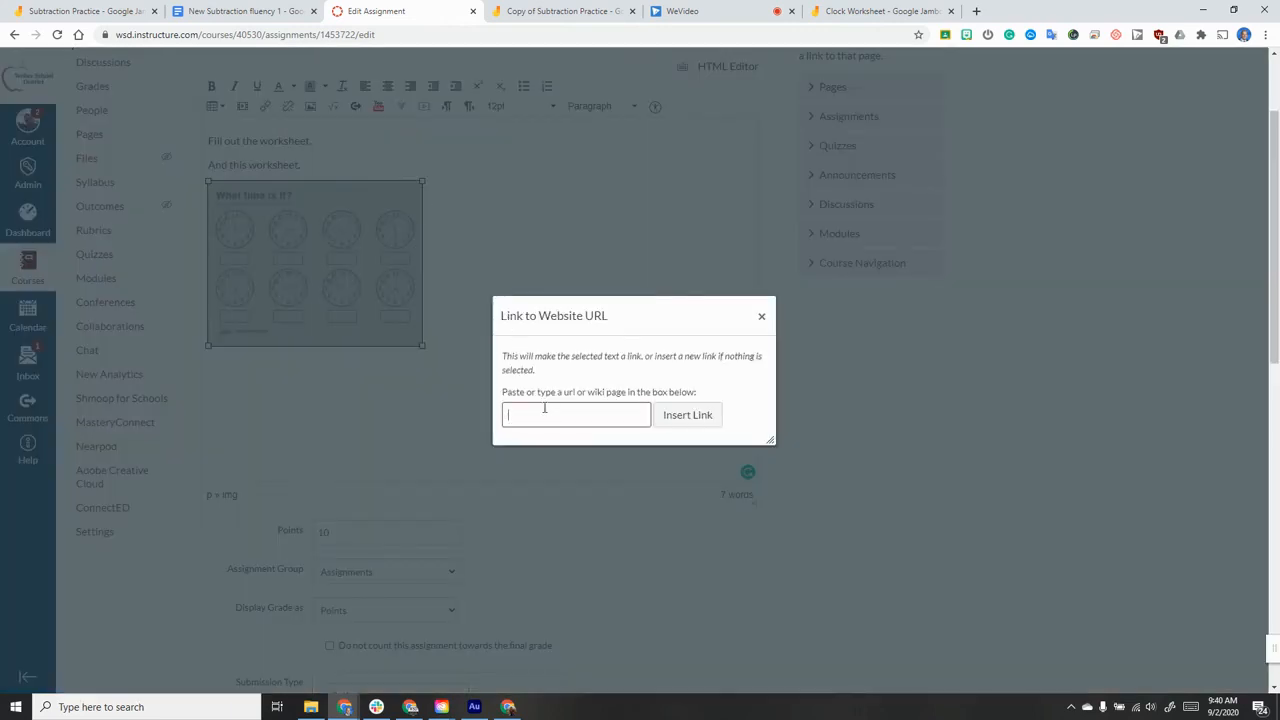
{"action": "key", "text": "ctrl+v"}
{"action": "left_click_drag", "start_coordinate": [646, 415], "coordinate": [584, 414]}
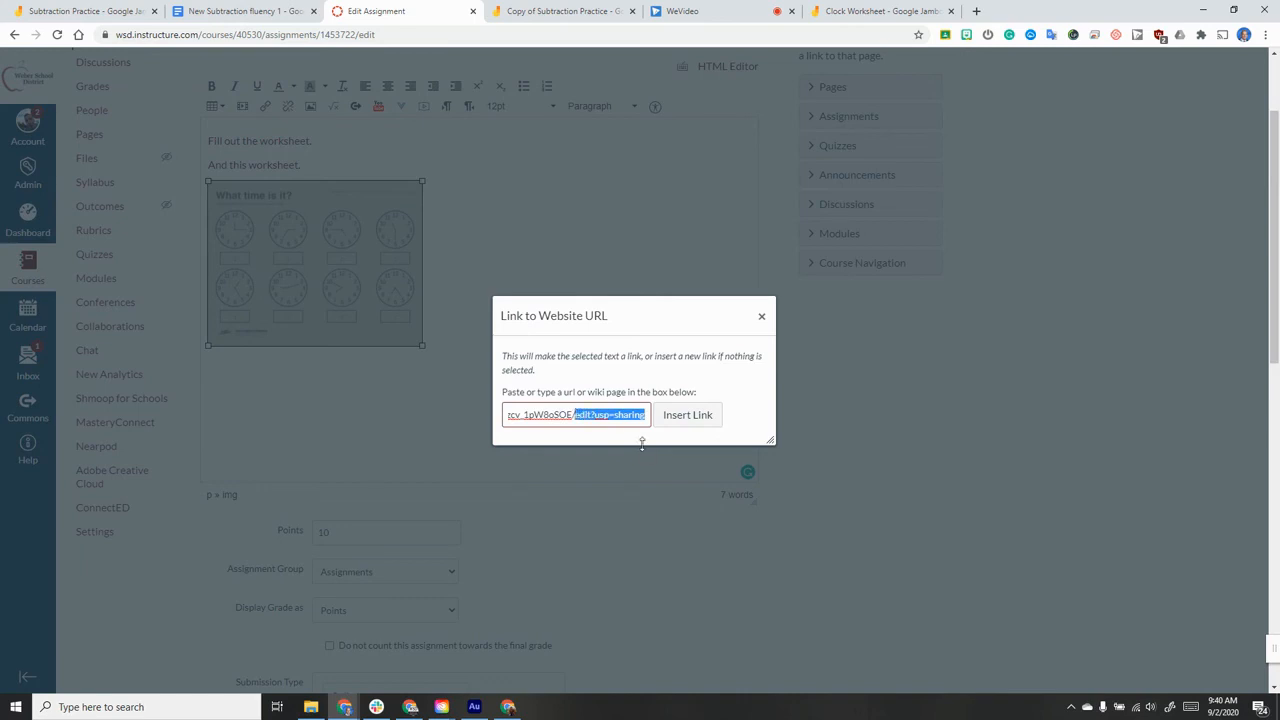
{"action": "type", "text": "copy"}
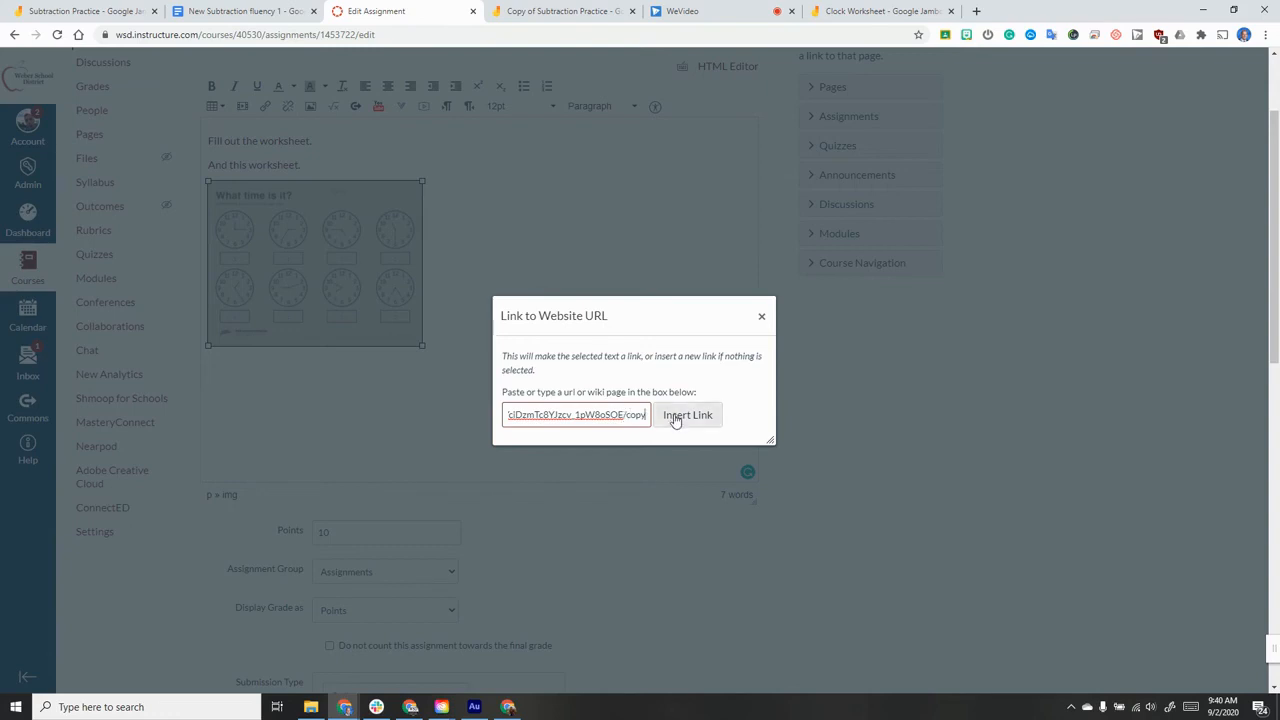
{"action": "left_click", "coordinate": [673, 418]}
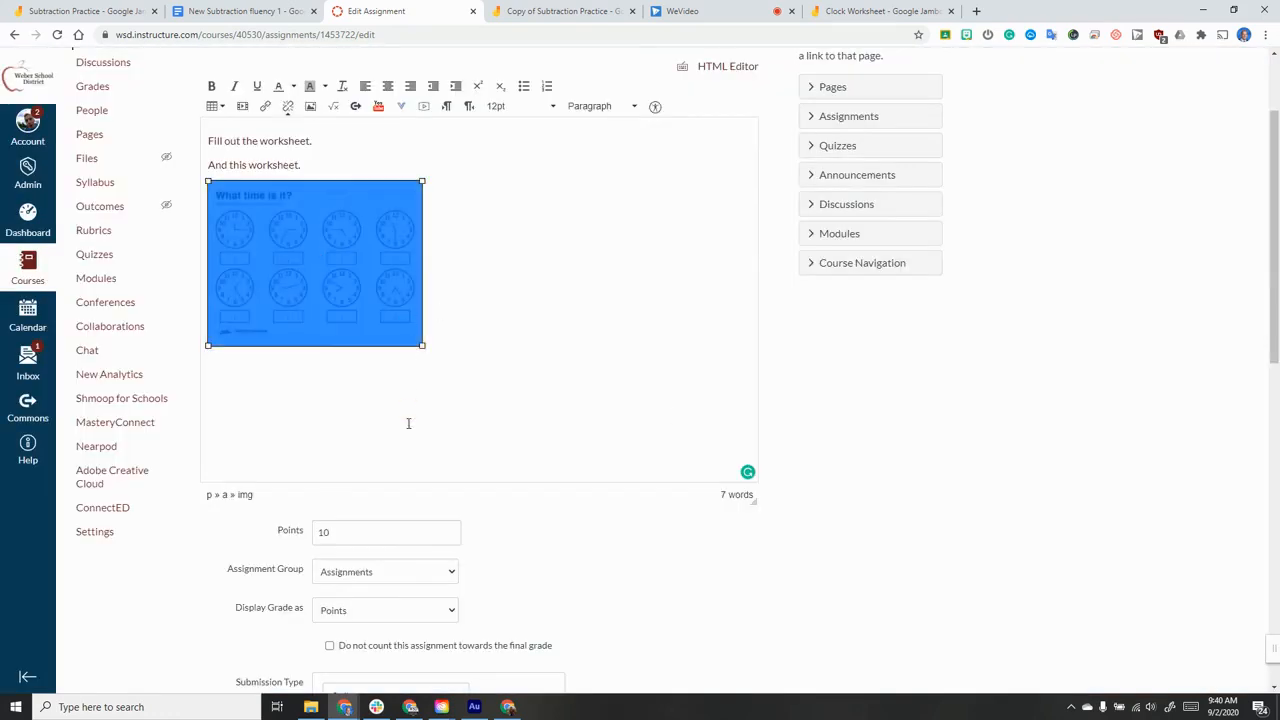
Step: Save the edited Worksheet assignment
{"action": "scroll", "coordinate": [598, 440], "scroll_direction": "down", "scroll_amount": 3}
{"action": "scroll", "coordinate": [598, 440], "scroll_direction": "up", "scroll_amount": 4}
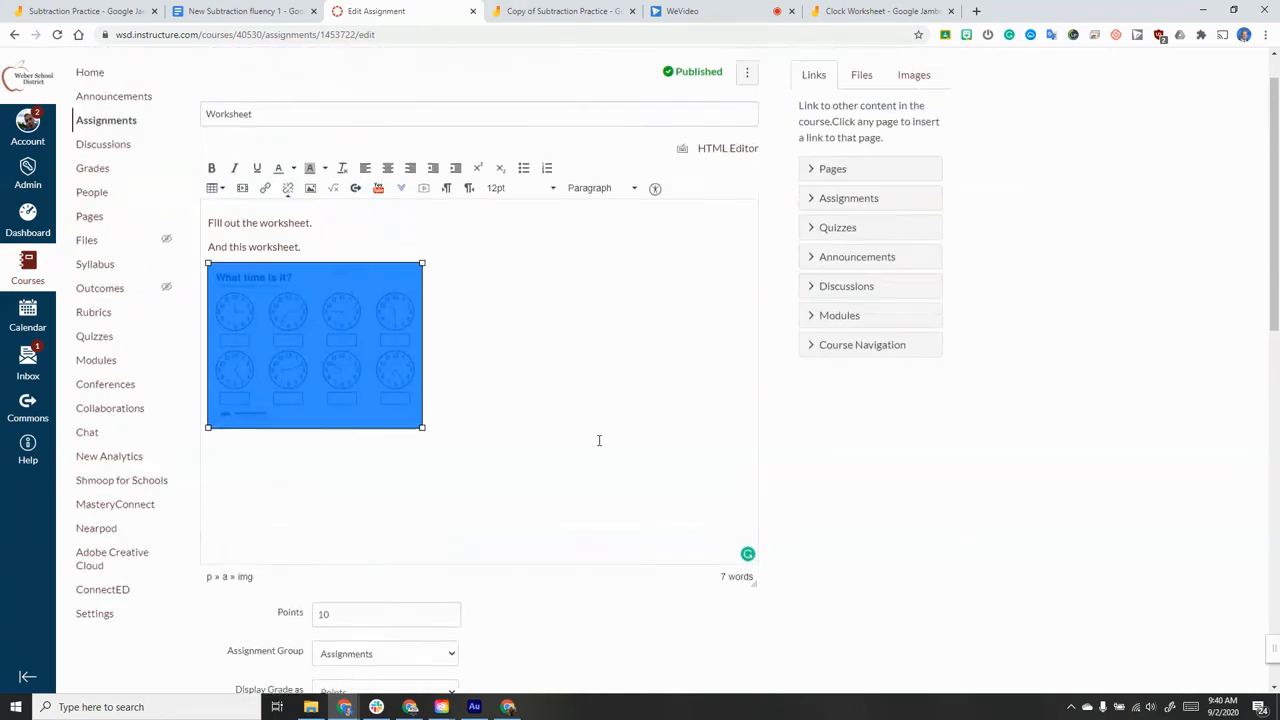
{"action": "scroll", "coordinate": [600, 442], "scroll_direction": "down", "scroll_amount": 4}
{"action": "scroll", "coordinate": [645, 446], "scroll_direction": "down", "scroll_amount": 5}
{"action": "left_click", "coordinate": [727, 635]}
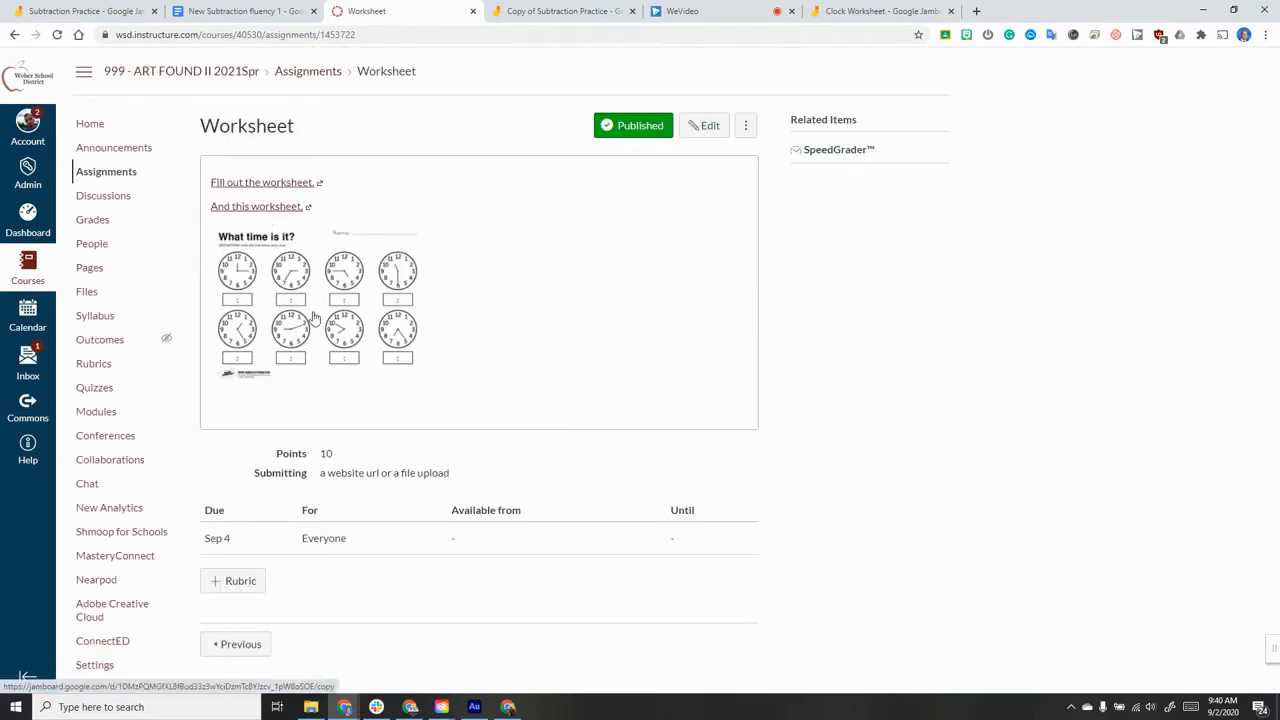
Step: Make a copy of Clock Worksheet through the linked clock image and handwrite 12 with the pen in the first clock's answer box
{"action": "left_click", "coordinate": [315, 318]}
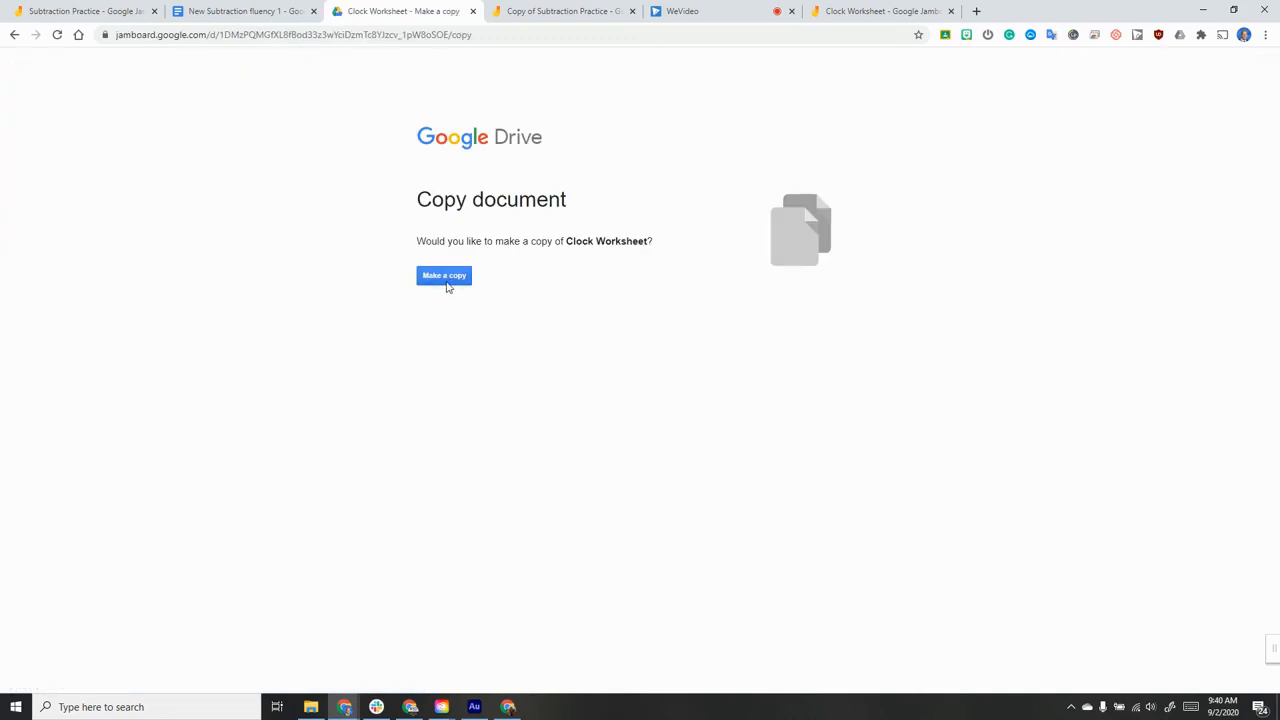
{"action": "left_click", "coordinate": [446, 280]}
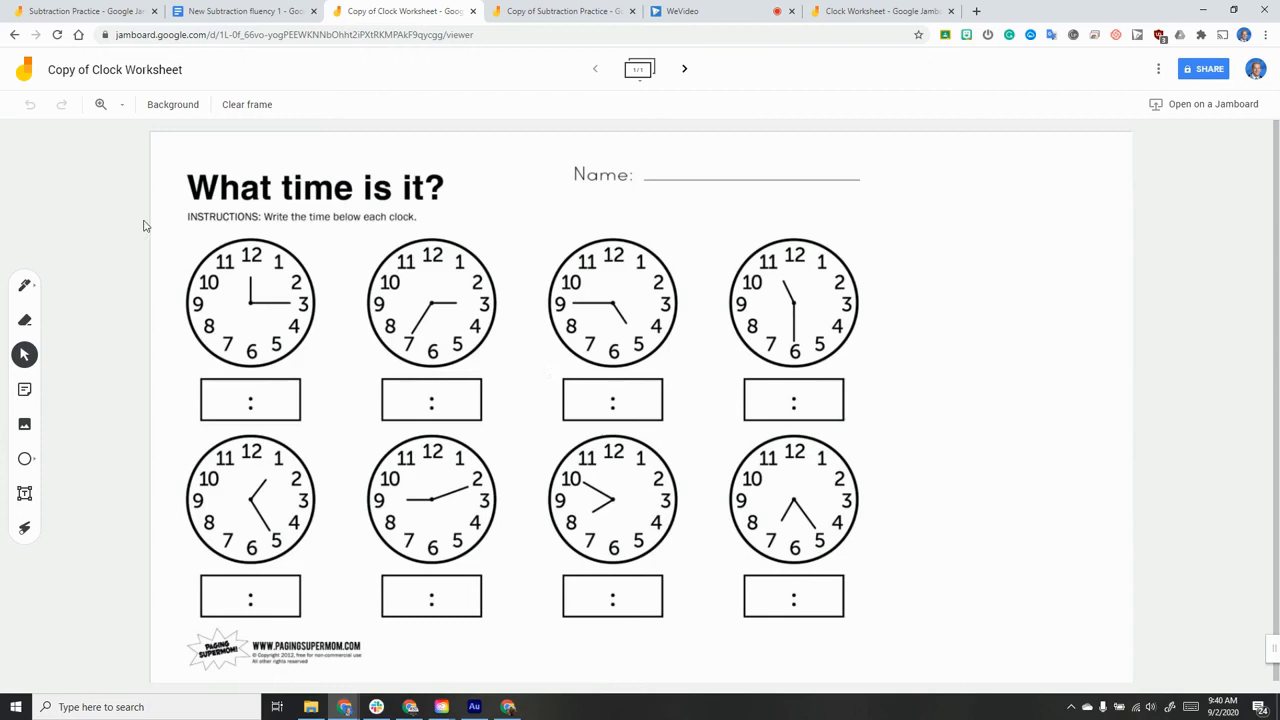
{"action": "left_click", "coordinate": [27, 287]}
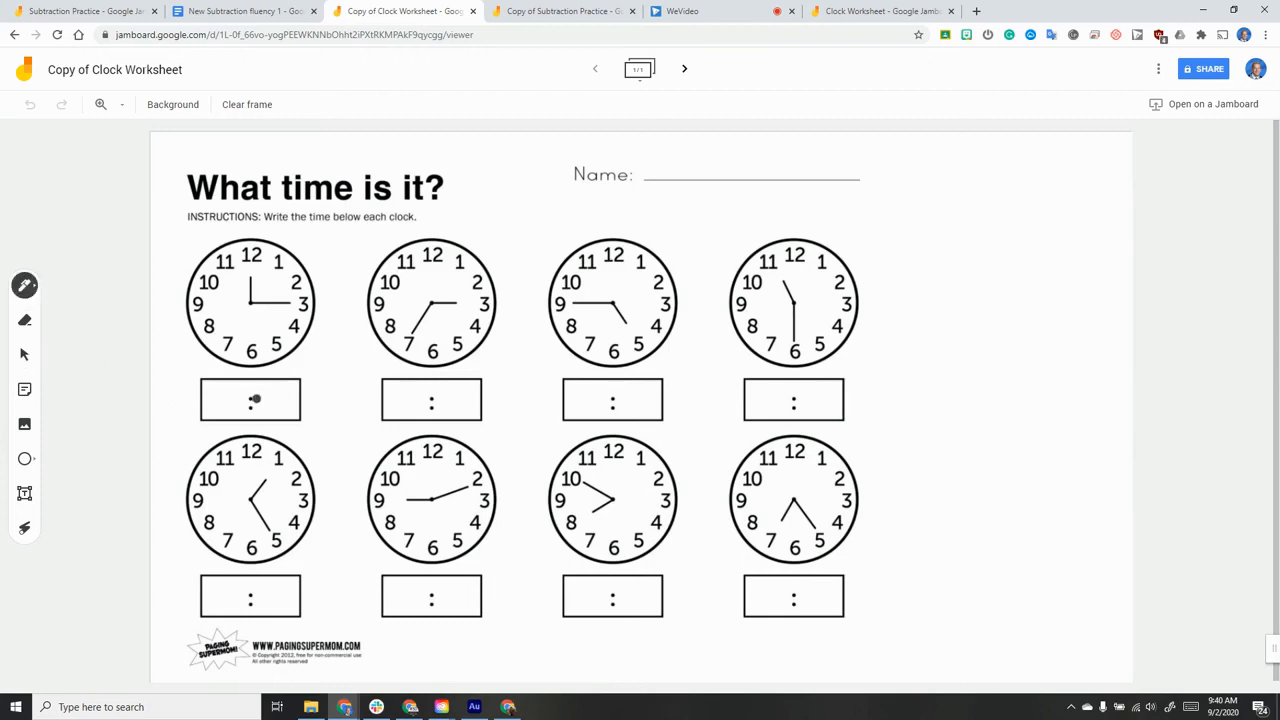
{"action": "mouse_move", "coordinate": [212, 388]}
{"action": "left_mouse_down"}
{"action": "mouse_move", "coordinate": [213, 418]}
{"action": "mouse_move", "coordinate": [229, 404]}
{"action": "mouse_move", "coordinate": [252, 418]}
{"action": "left_mouse_up"}
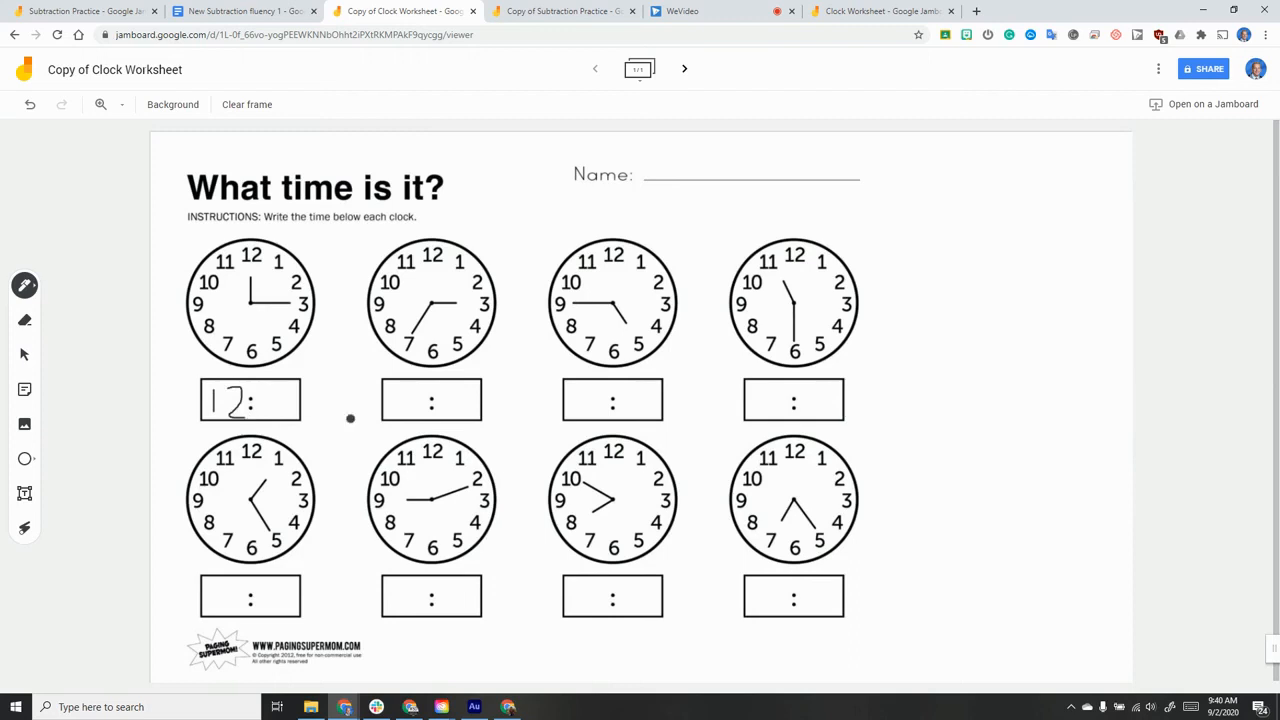